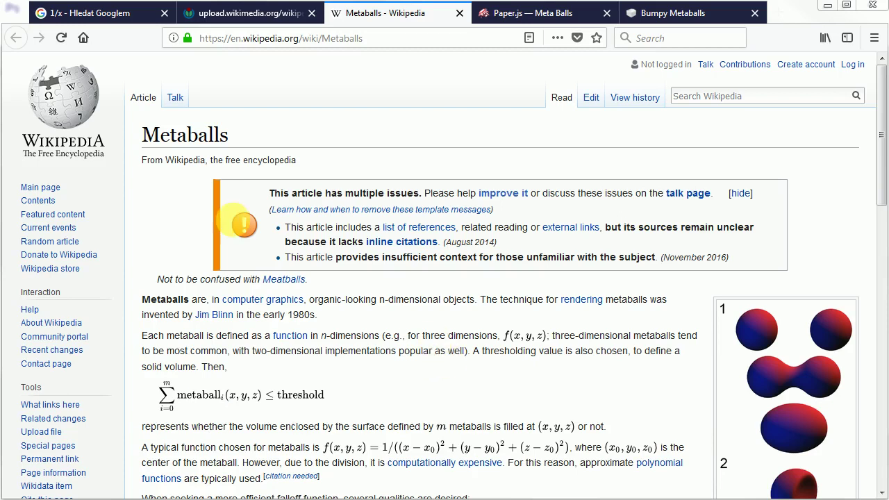
Scroll the Wikipedia Metaballs article to the merging-blob images, then switch to the Paper.js Meta Balls demo.
click(882, 191)
drag(881, 191, 882, 353)
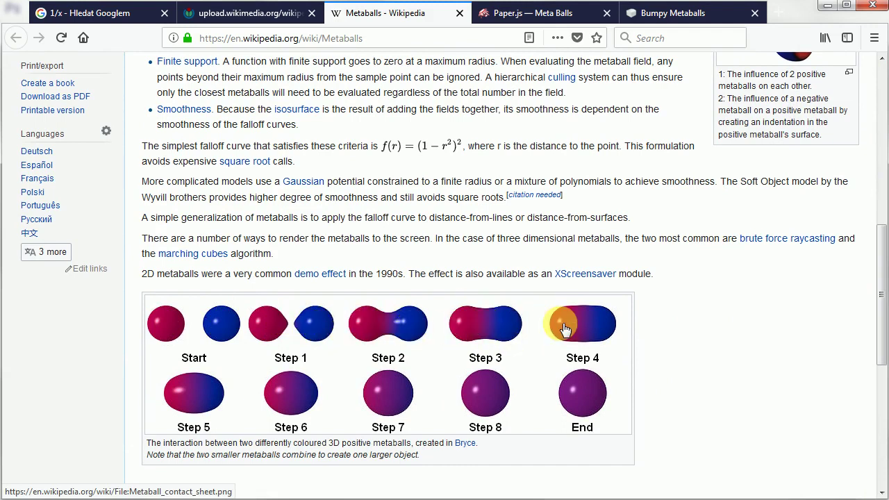
click(514, 14)
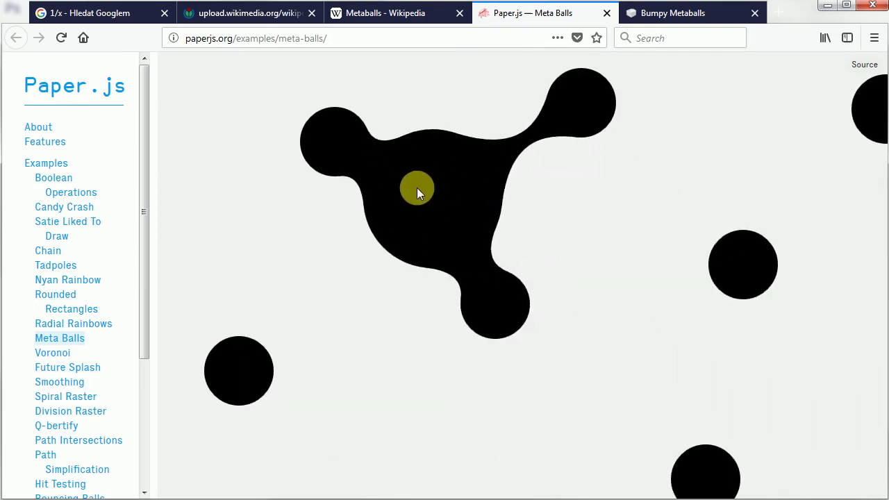
click(670, 18)
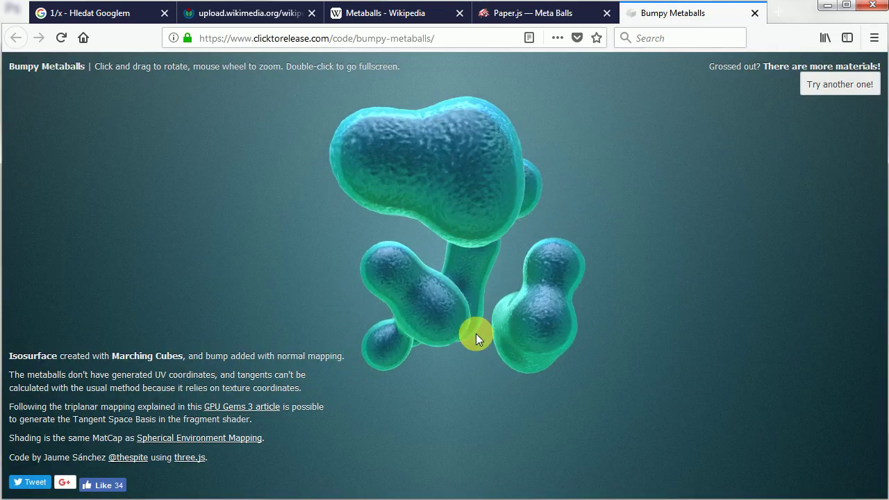
click(843, 90)
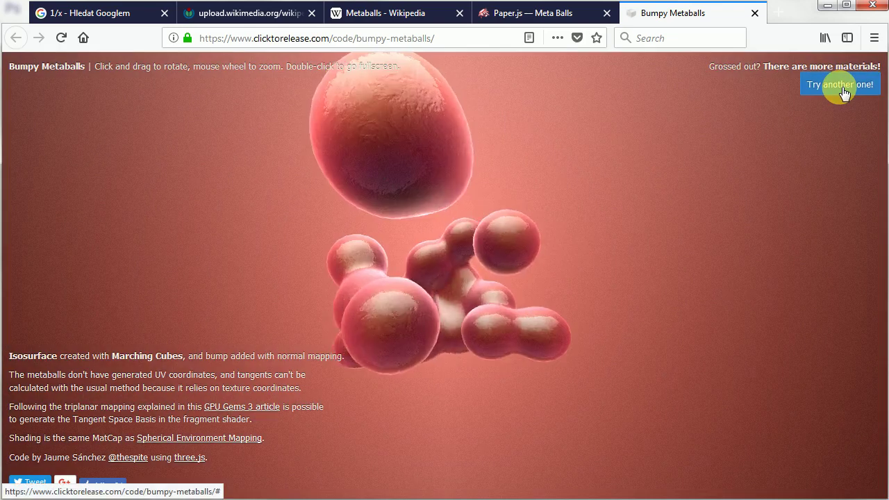
click(840, 86)
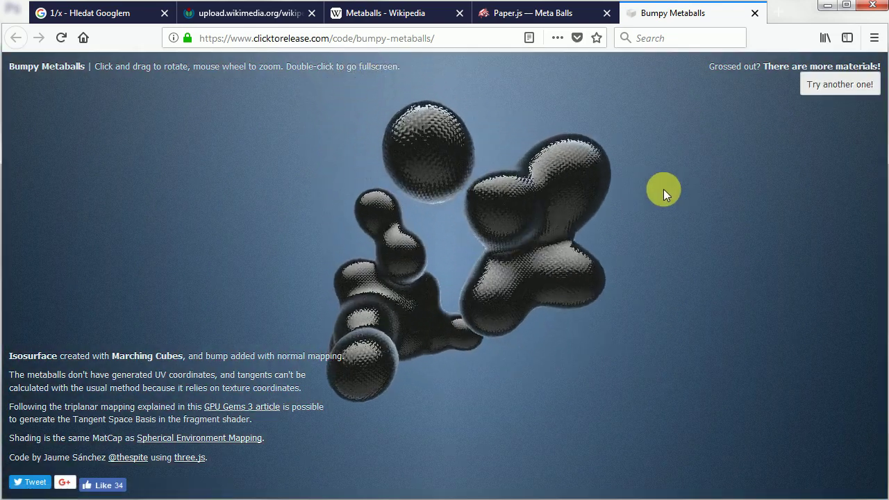
click(520, 15)
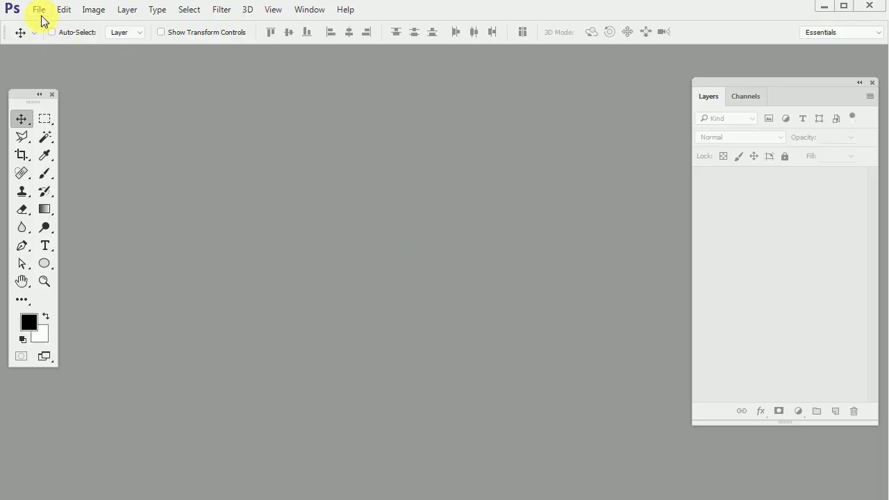
Create a new 800 × 480 px document and float its window.
click(39, 10)
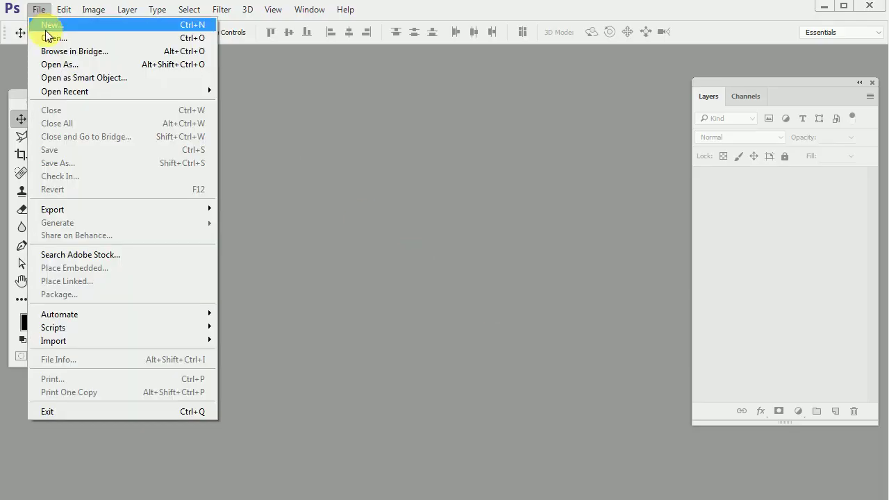
click(43, 24)
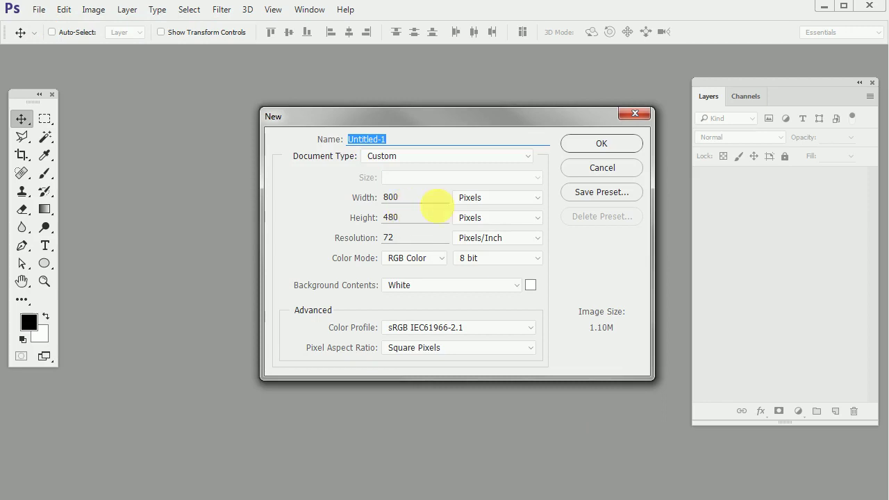
click(598, 143)
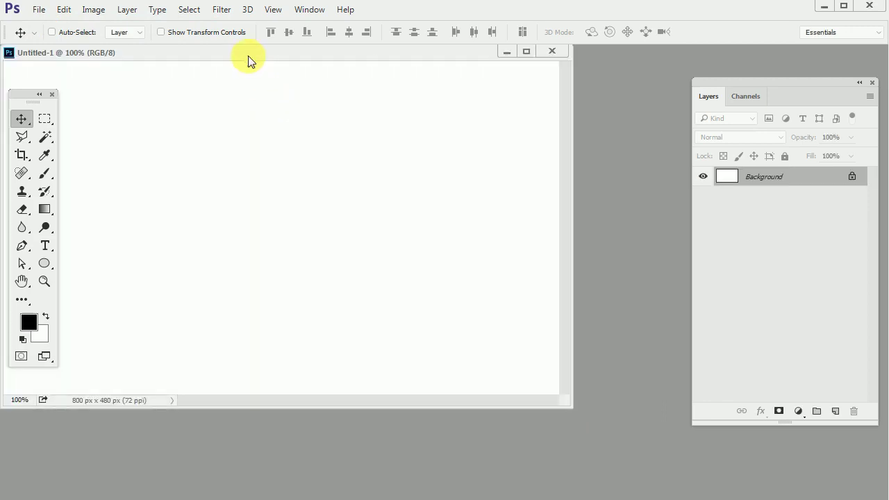
drag(248, 55, 332, 77)
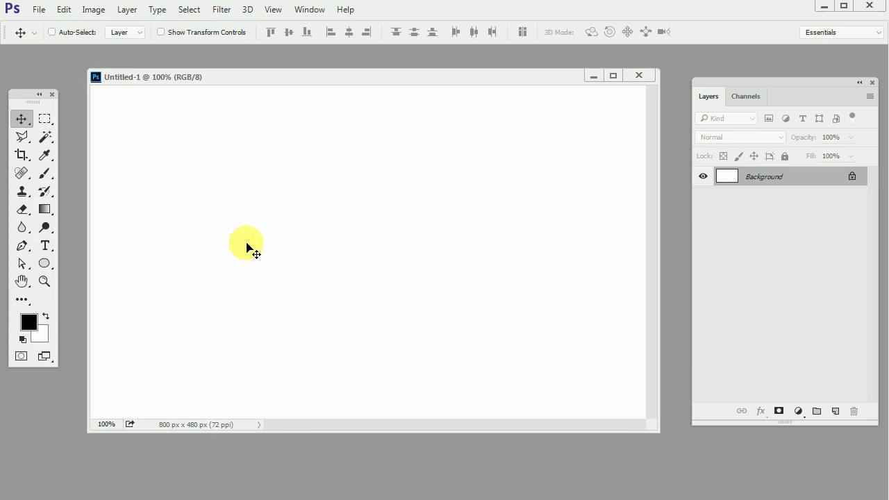
Draw a small black circle on the left of the canvas with the Ellipse tool.
click(41, 265)
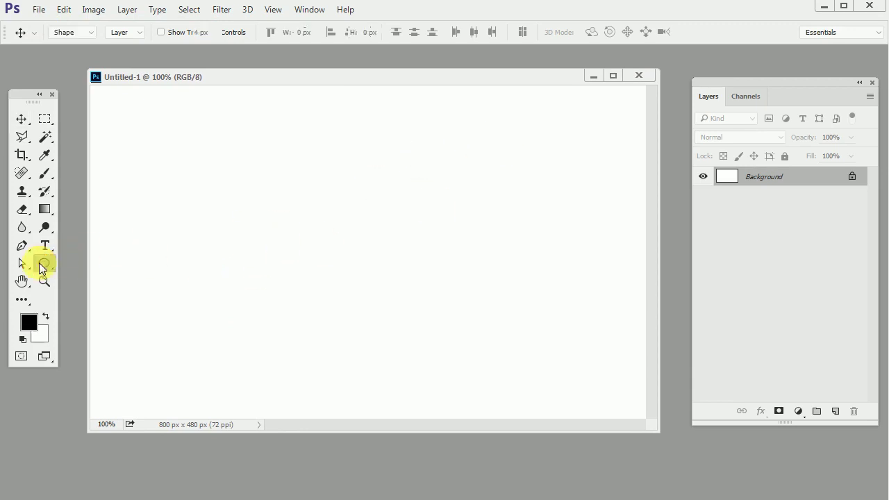
drag(209, 222, 267, 265)
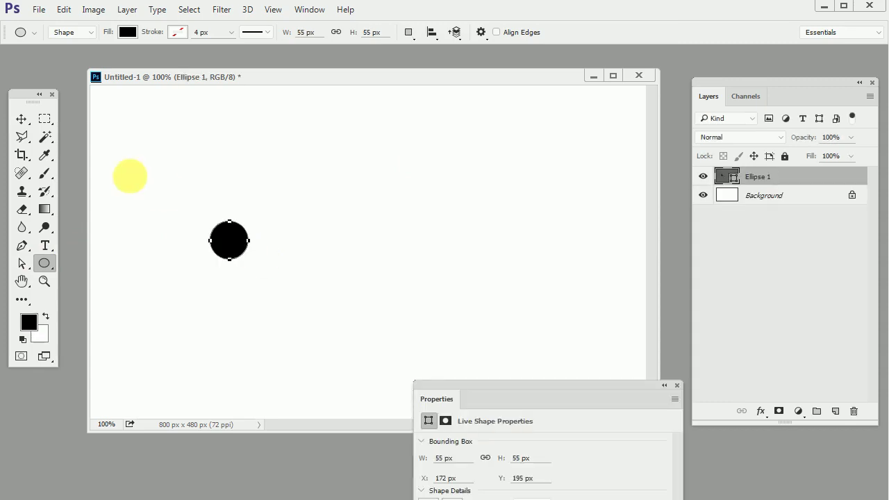
click(22, 118)
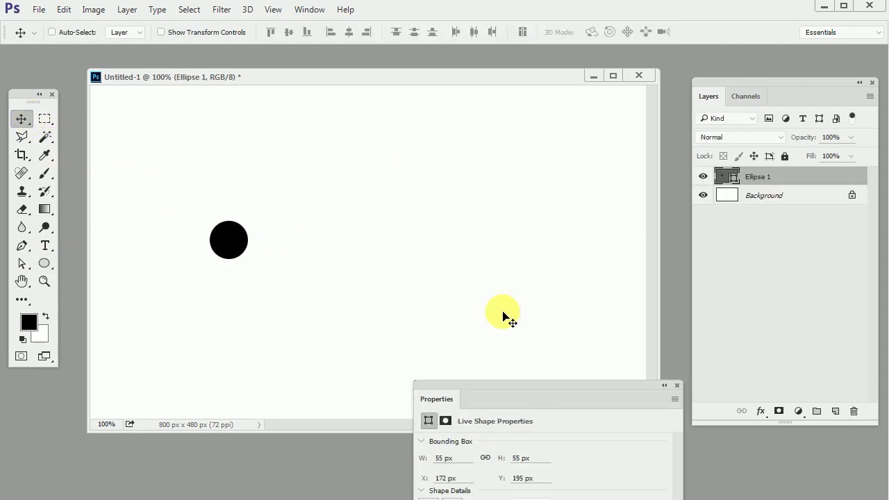
click(677, 386)
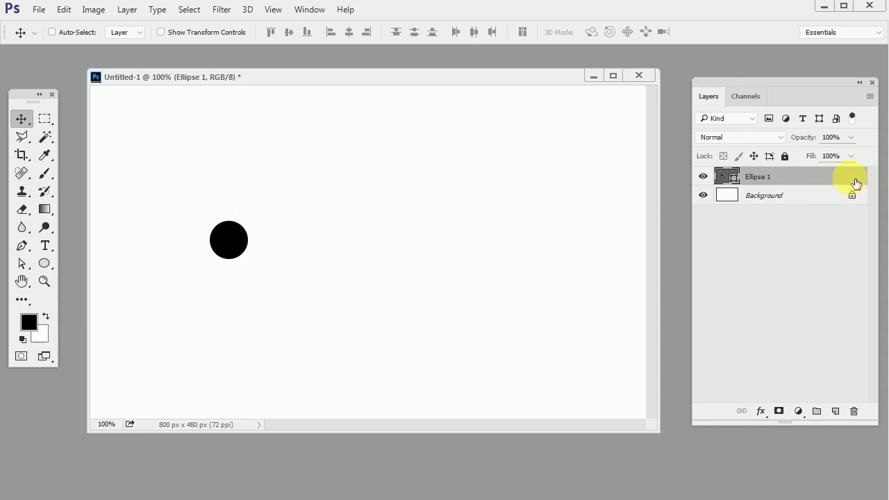
Add an Outer Glow to Ellipse 1 and set its size to 250 px.
double_click(793, 178)
drag(561, 143, 538, 153)
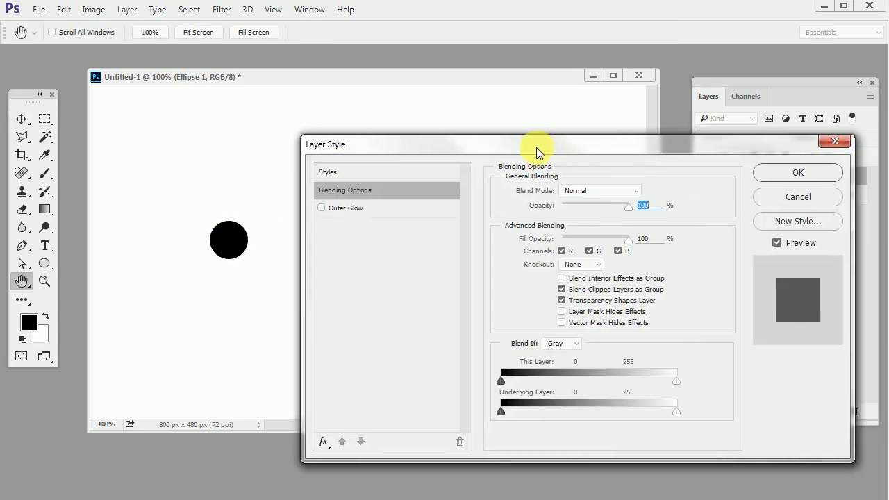
click(347, 209)
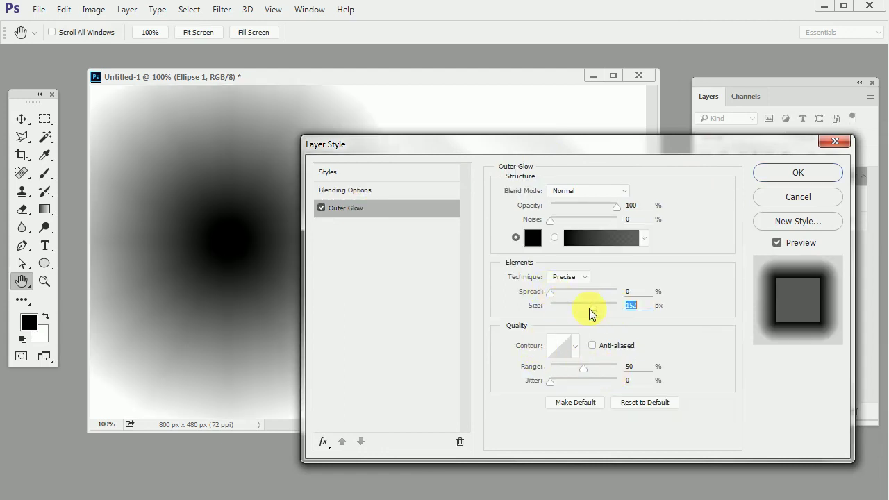
drag(589, 309, 650, 313)
text(300)
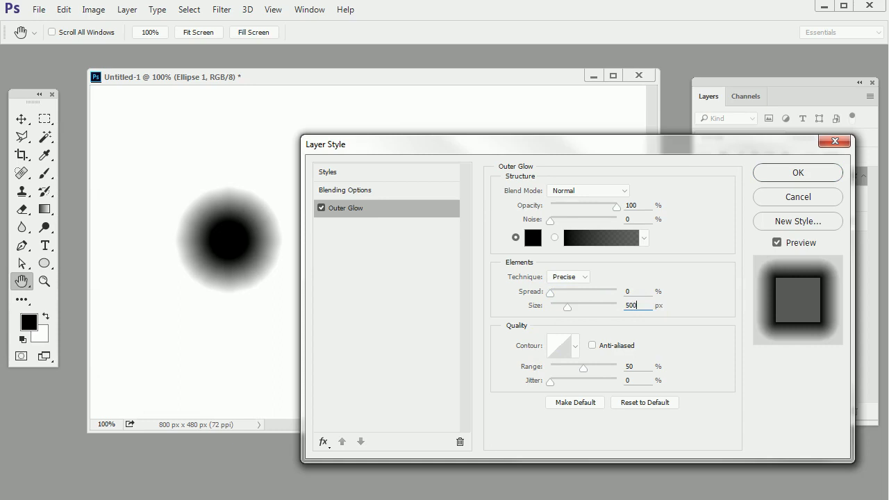
key(Return)
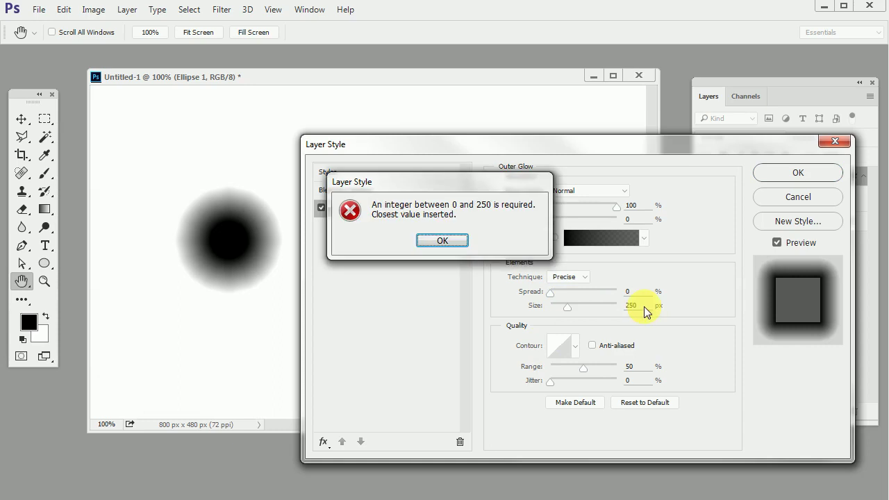
click(448, 241)
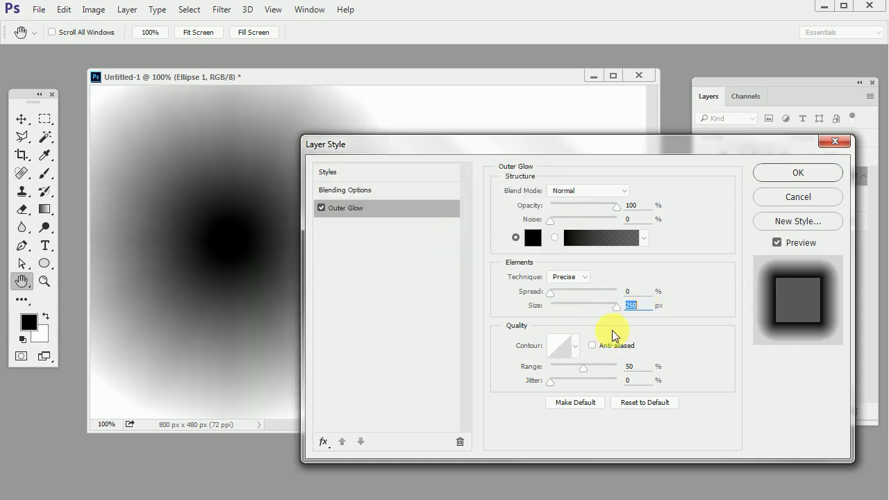
Try a 91% glow spread, return it to 0%, and apply the outer glow.
drag(551, 159, 638, 156)
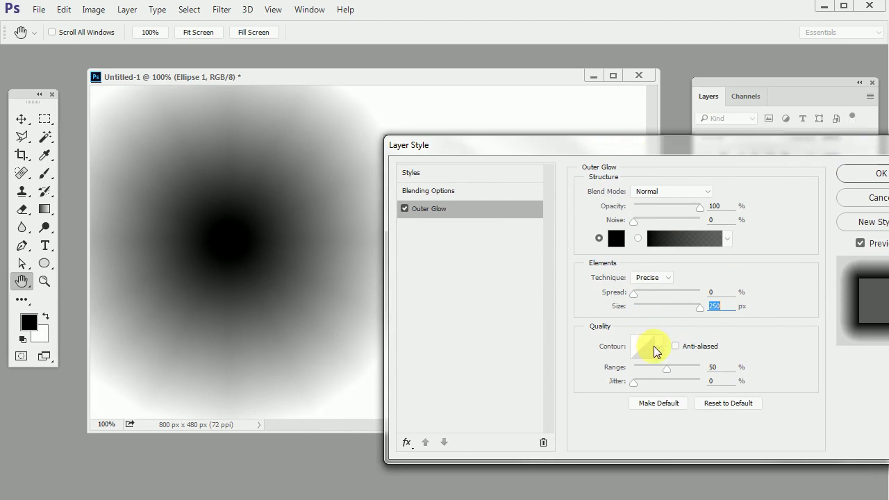
click(642, 350)
click(740, 122)
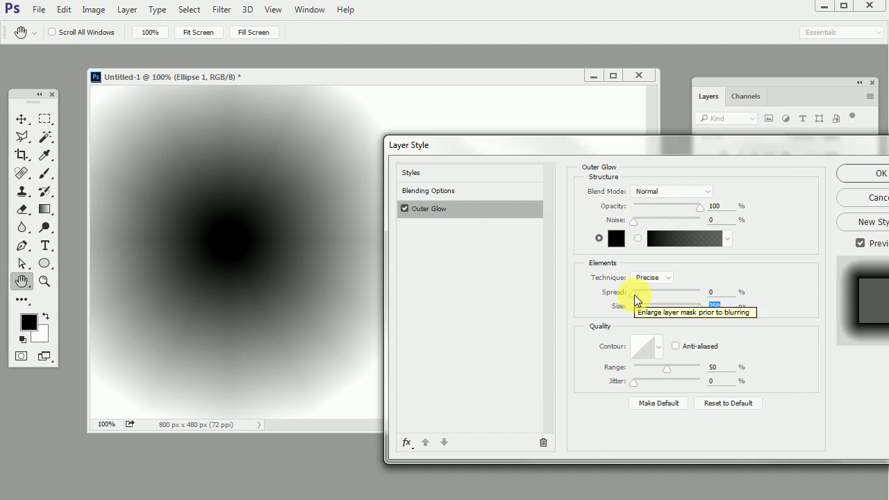
drag(637, 295, 695, 295)
drag(595, 149, 650, 147)
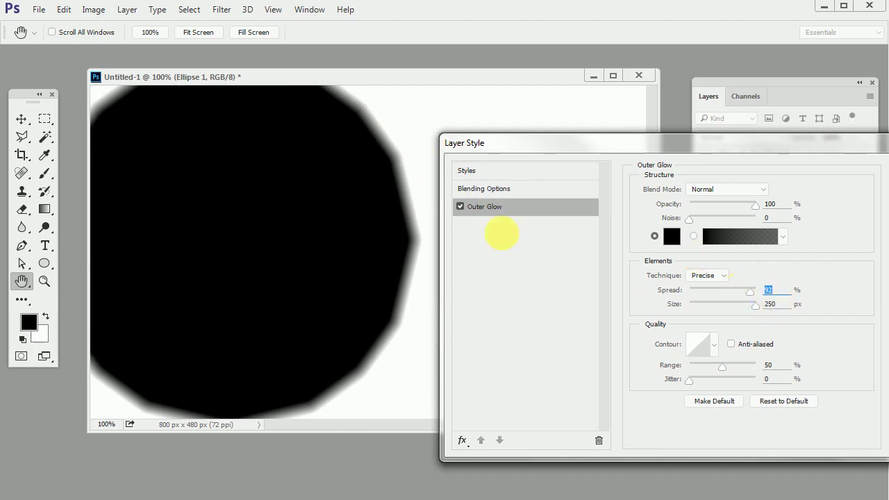
drag(712, 297, 688, 294)
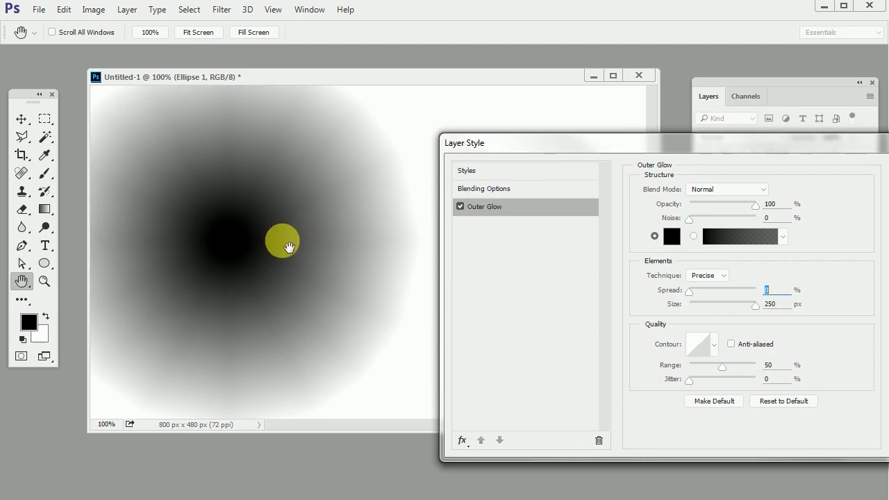
drag(571, 144, 437, 145)
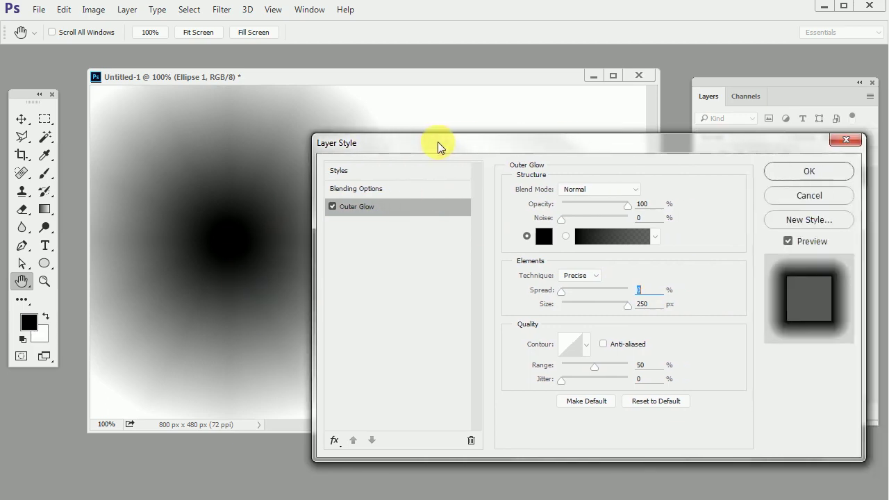
click(807, 172)
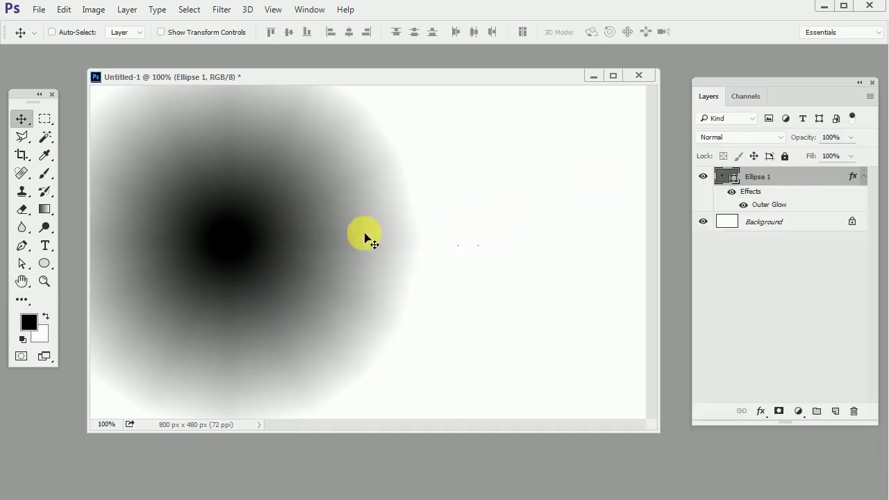
Alt-drag a copy of the glowing Ellipse 1 to the right so the two glows overlap.
drag(323, 238, 337, 244)
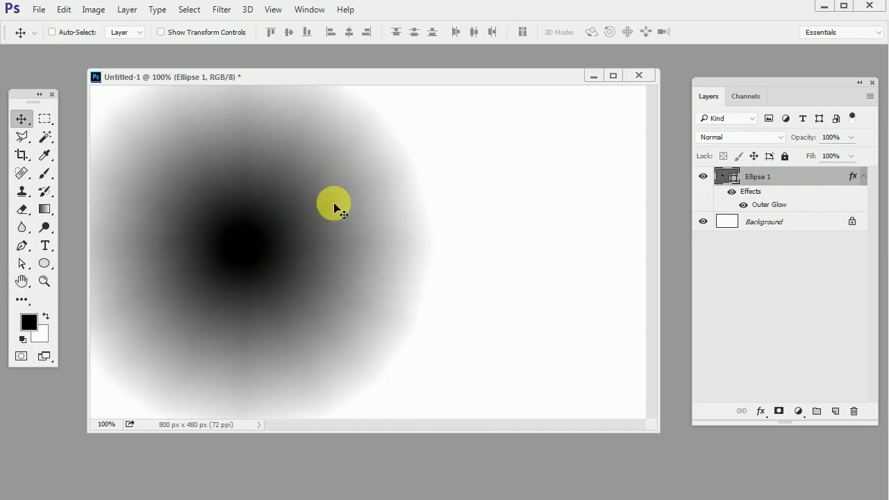
drag(392, 245, 512, 238)
mouse_move(456, 250)
mouse_down()
mouse_move(484, 243)
mouse_move(468, 244)
mouse_up()
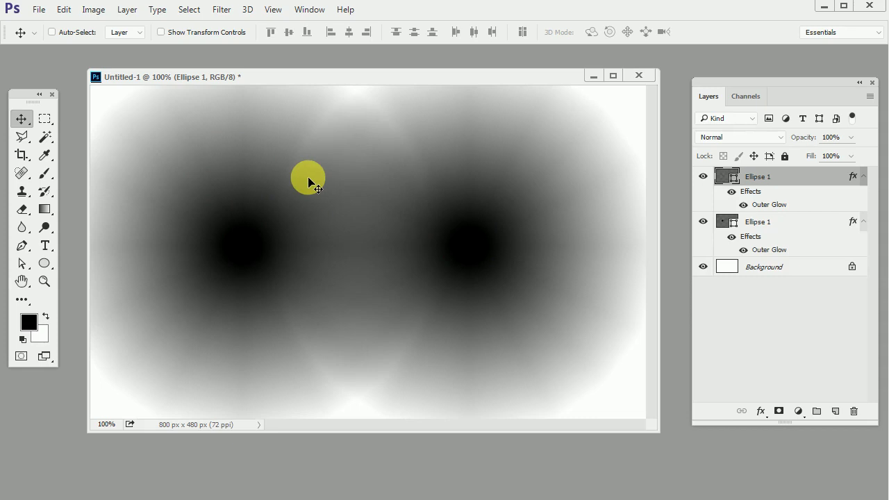
Add a Threshold adjustment layer with the threshold level set to 108.
click(797, 411)
click(812, 370)
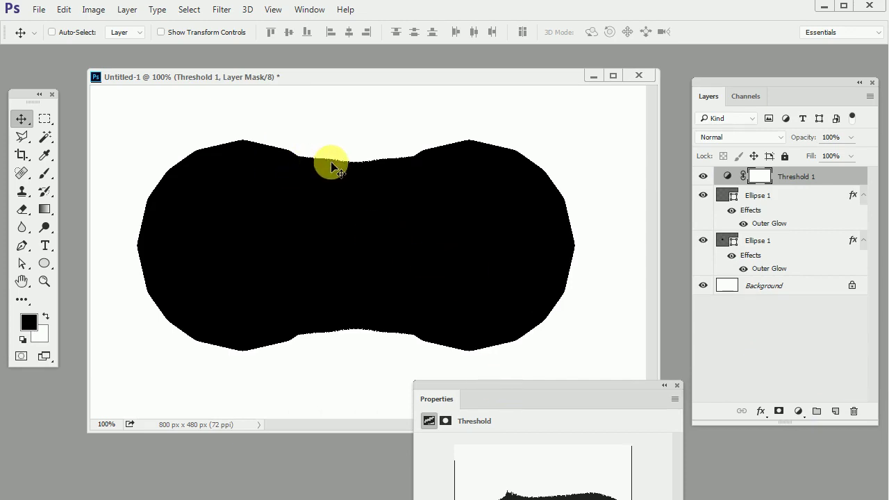
drag(510, 384, 500, 337)
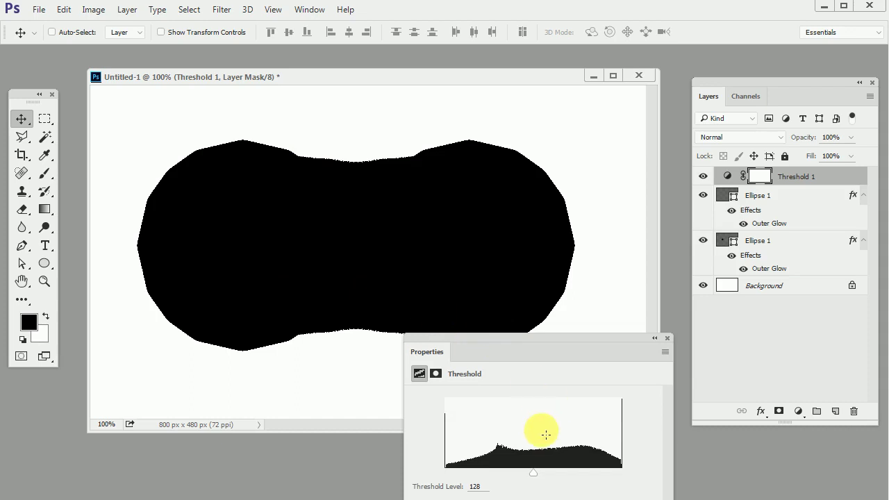
drag(529, 478, 520, 476)
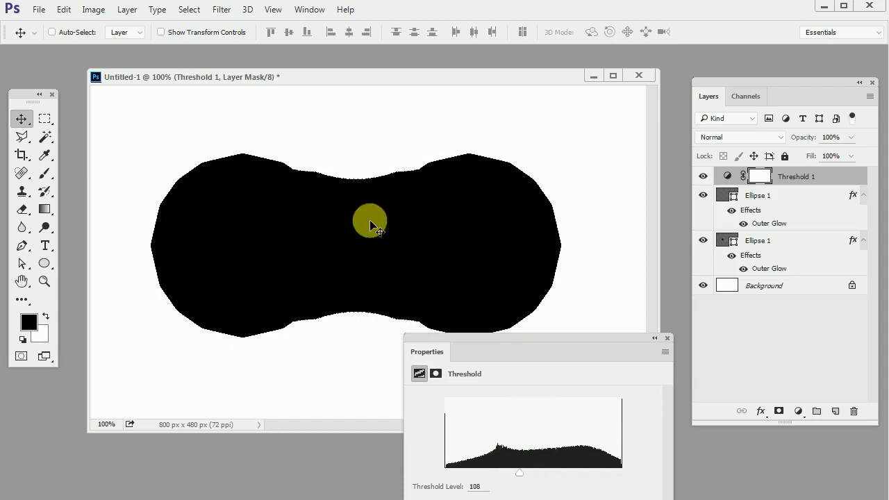
drag(566, 336, 560, 359)
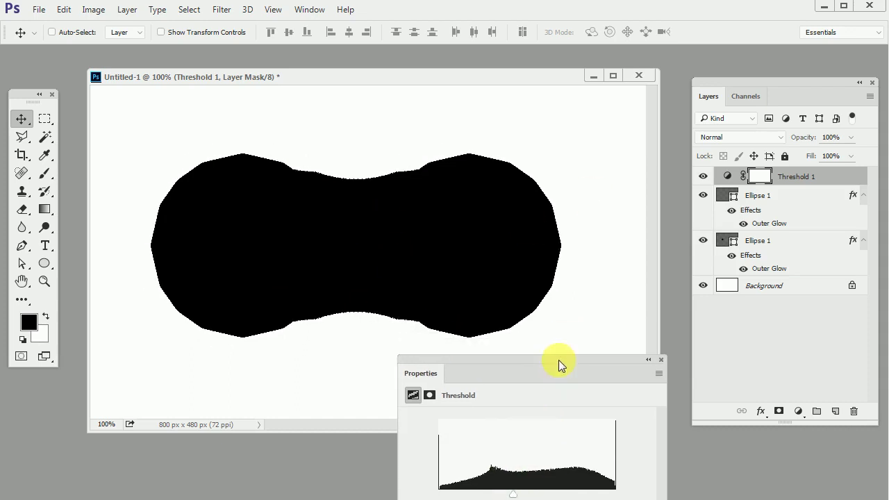
Drag the upper Ellipse 1 copy right to X 581 px so the black shapes split.
click(761, 195)
drag(491, 262, 472, 240)
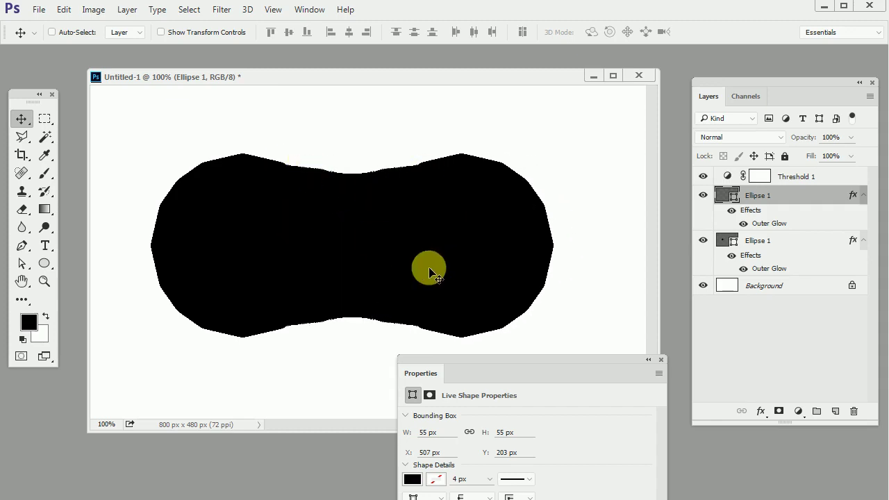
drag(470, 260, 524, 265)
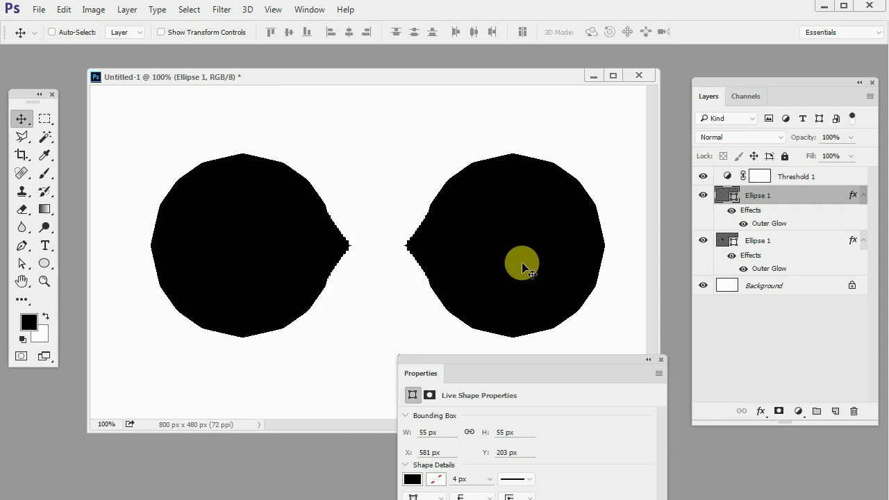
Hide the upper Ellipse 1 copy and nudge the lower ellipse slightly right.
click(703, 196)
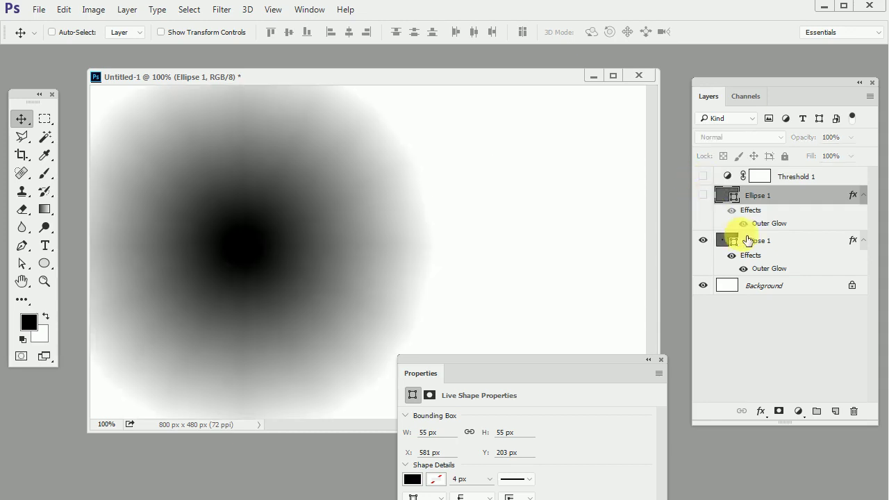
click(760, 240)
mouse_move(298, 227)
mouse_down()
mouse_move(312, 234)
mouse_move(314, 226)
mouse_up()
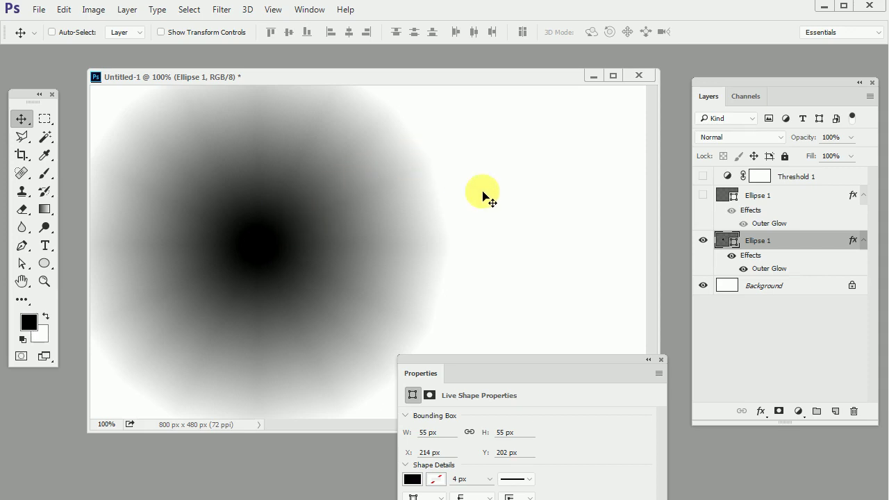
View the Wikimedia Commons 1/x integral graph in Firefox, then return to Photoshop.
key(alt+Tab)
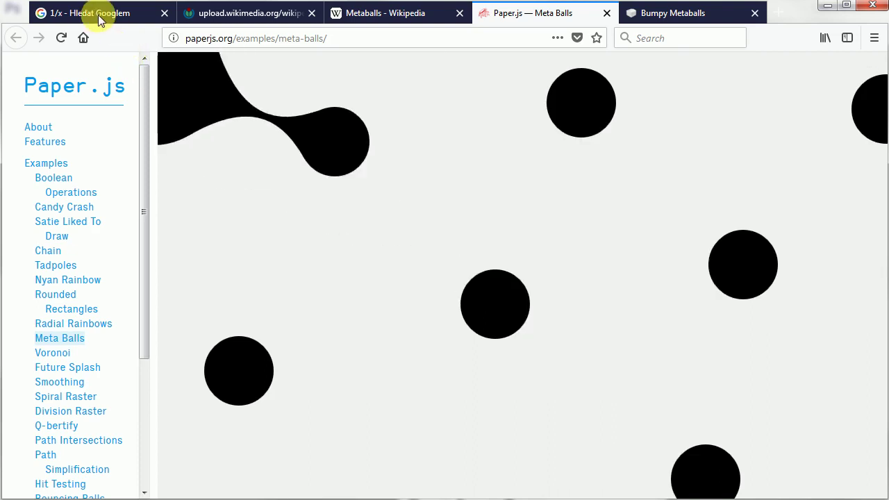
click(110, 19)
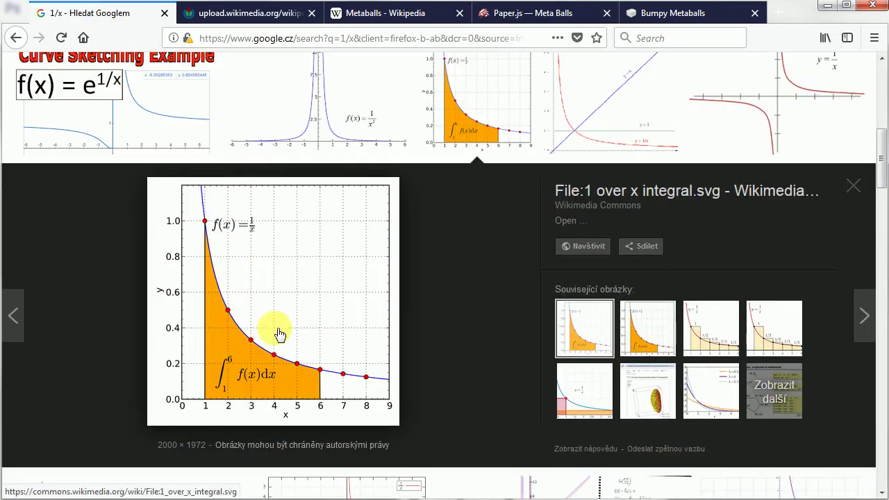
click(239, 15)
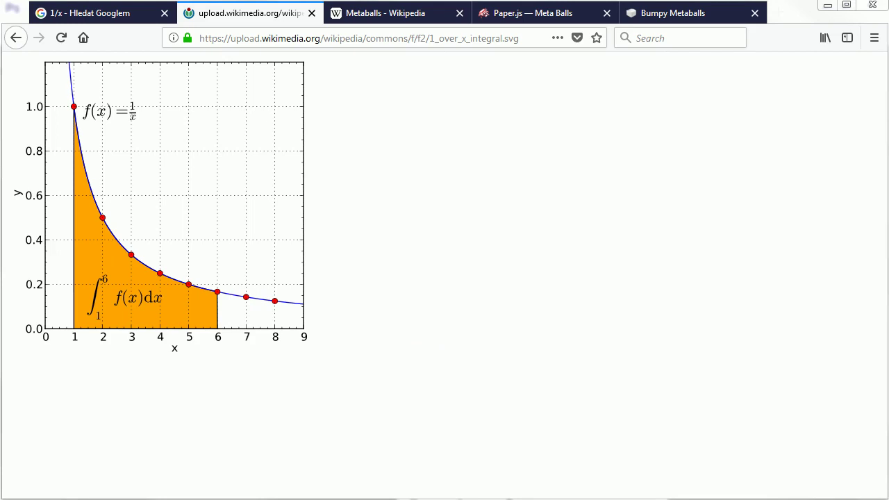
drag(73, 109, 450, 314)
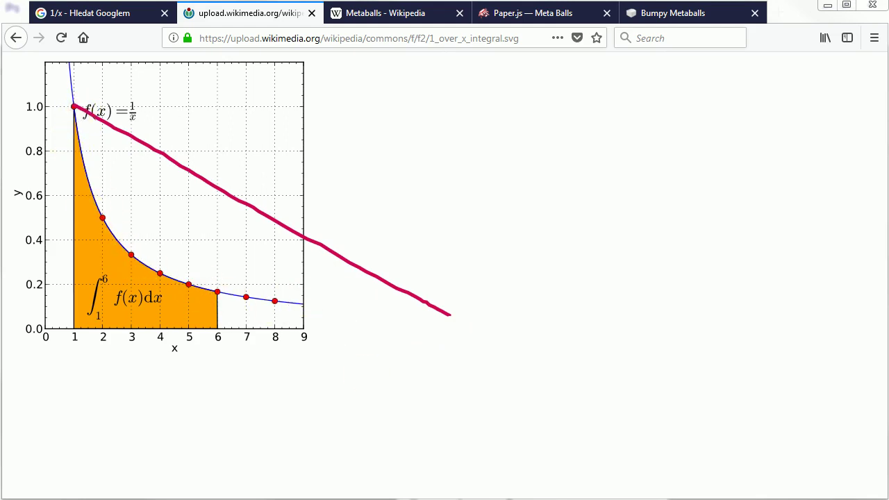
key(Escape)
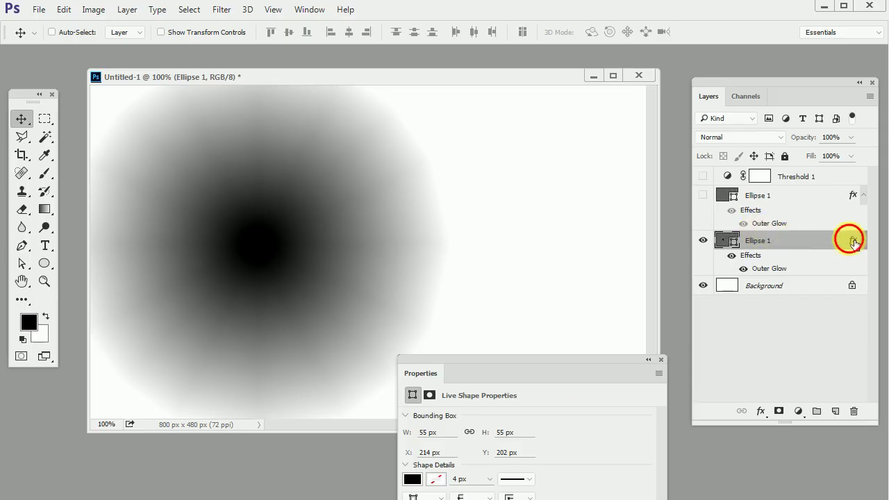
Open the lower ellipse's Outer Glow contour editor and bend the curve into a steep rise.
double_click(853, 242)
drag(482, 159, 529, 145)
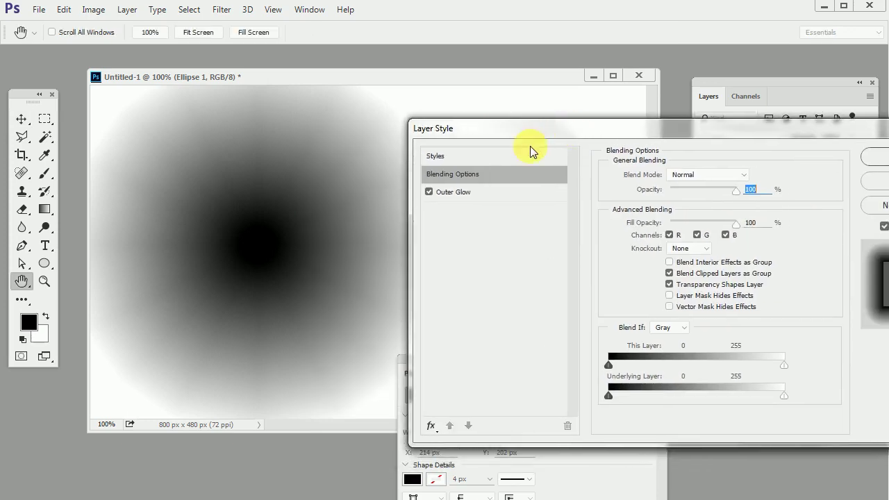
click(493, 192)
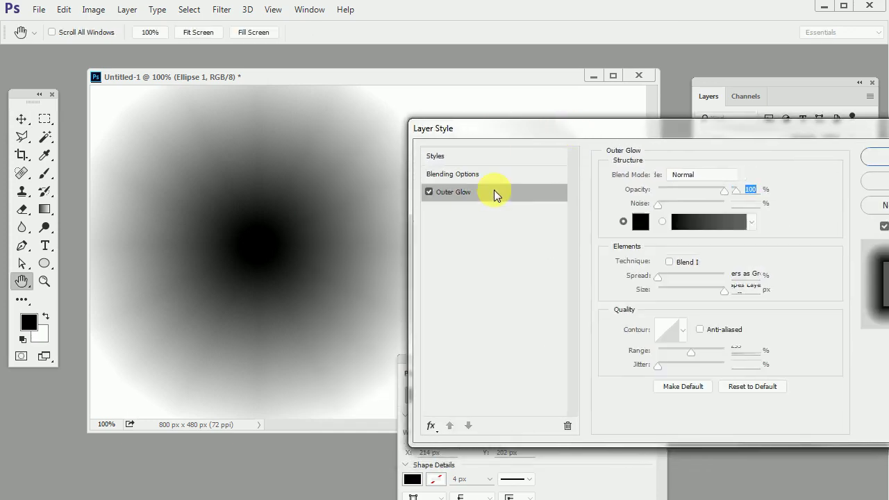
click(667, 330)
click(519, 325)
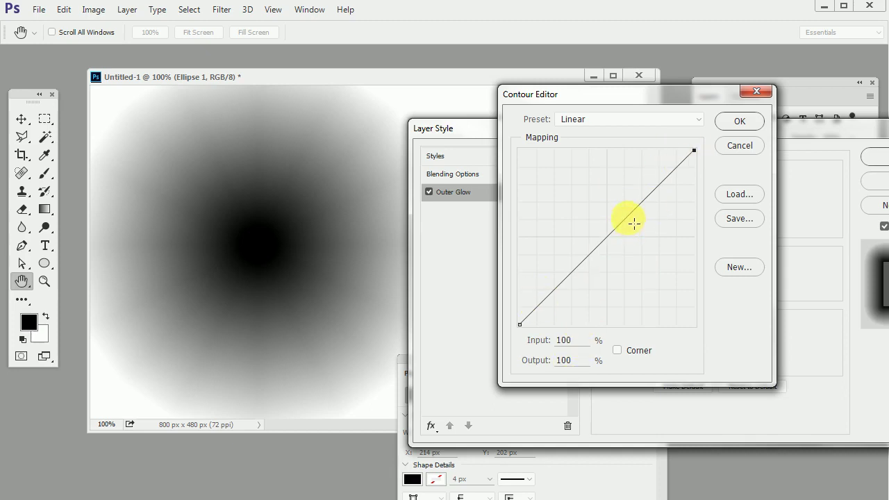
drag(633, 223, 671, 248)
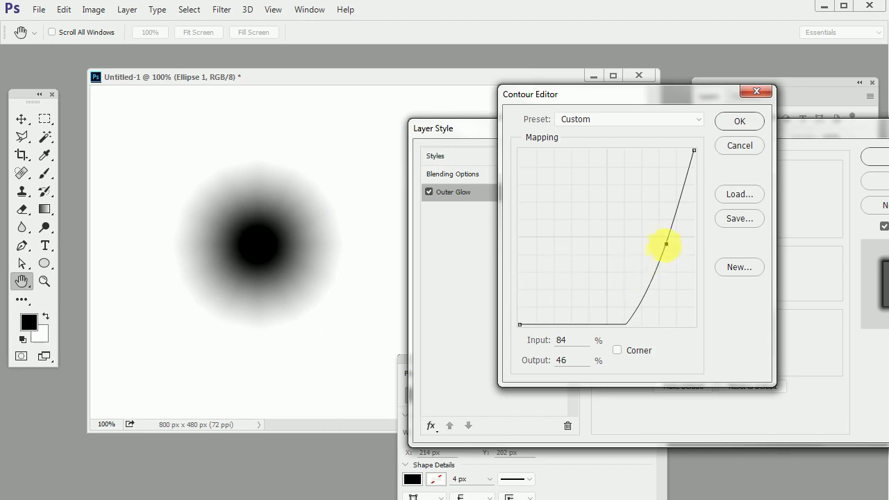
drag(664, 240, 664, 240)
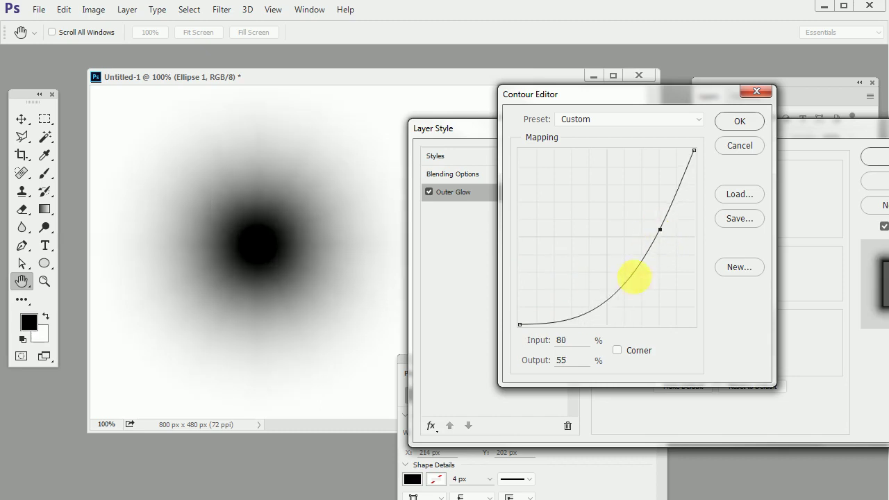
Add a second, lower contour point, fine-tune both points, and accept the custom curve.
drag(627, 292, 626, 281)
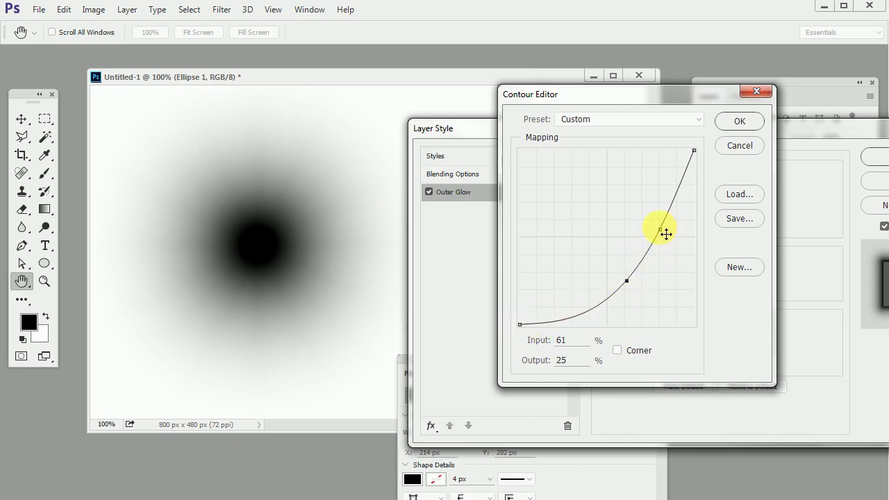
drag(665, 234, 671, 236)
drag(633, 290, 635, 292)
drag(671, 238, 672, 236)
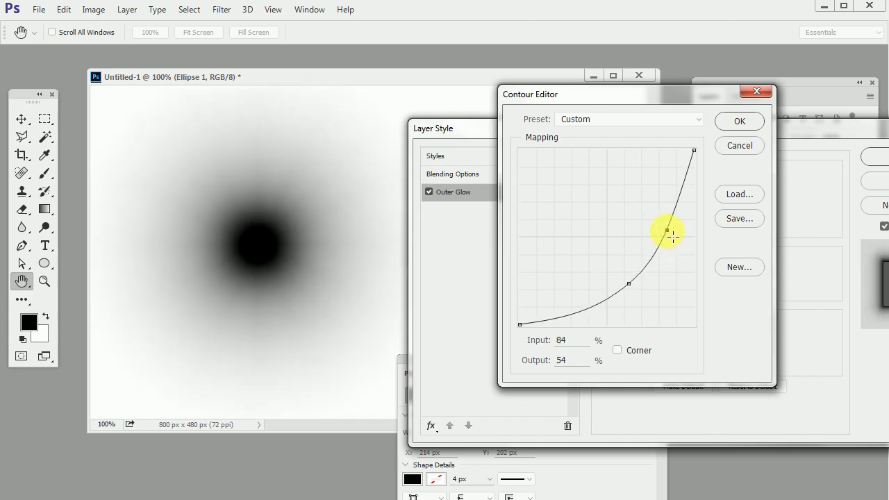
drag(636, 291, 637, 293)
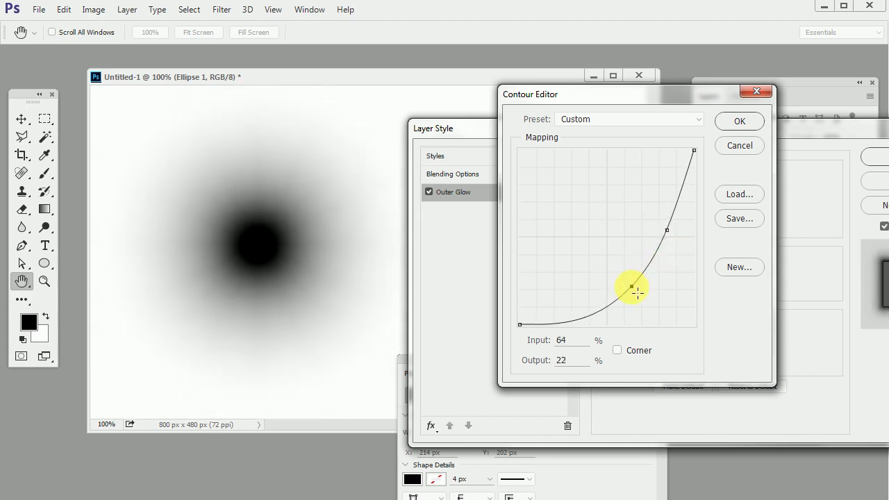
drag(674, 238, 678, 238)
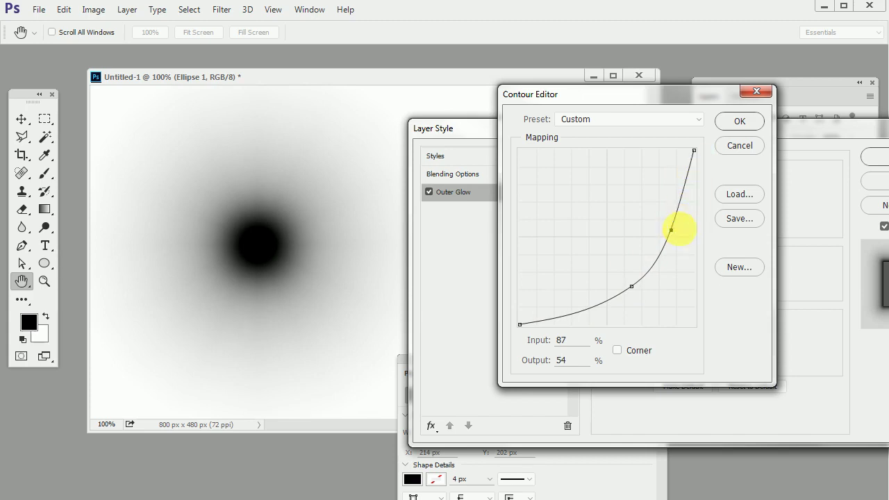
drag(629, 286, 640, 299)
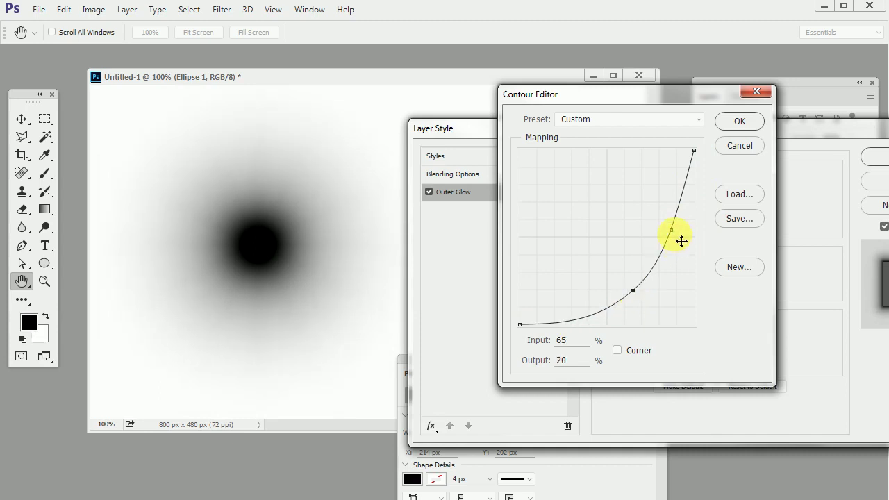
click(733, 128)
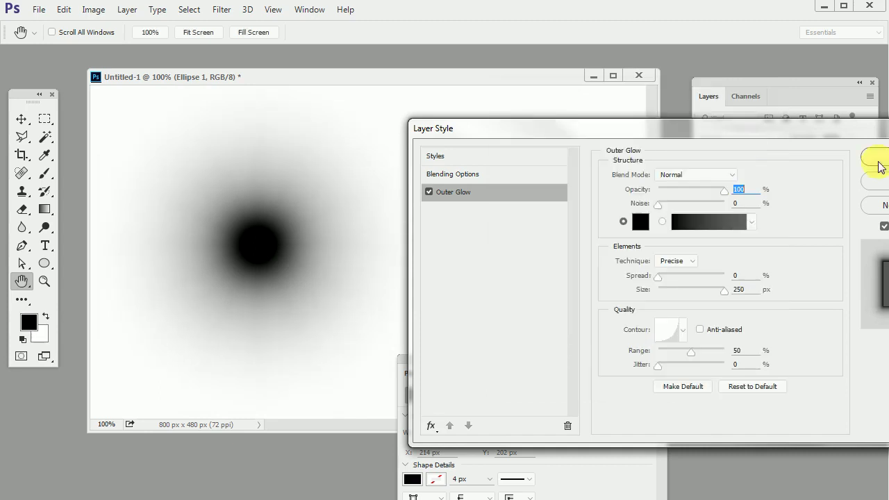
Apply the reshaped glow, place the upper ellipse copy 186 px right, and show Threshold 1 again.
click(873, 158)
click(783, 197)
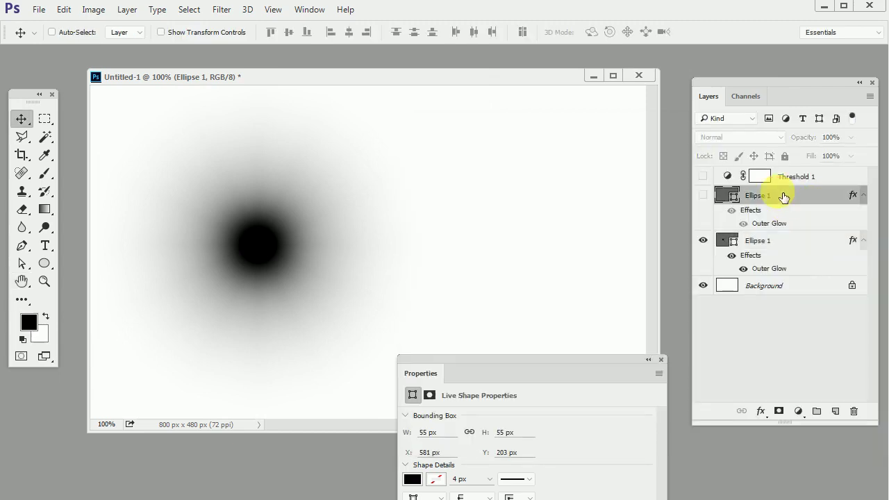
drag(304, 243, 467, 241)
click(702, 177)
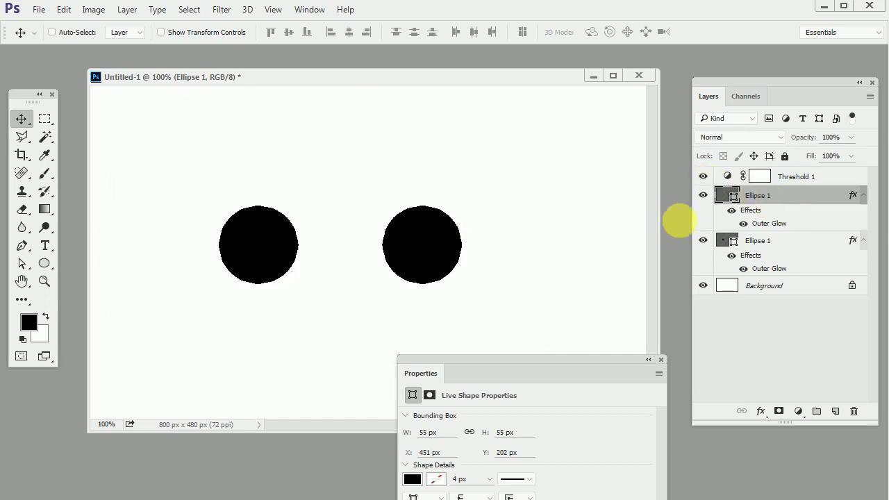
Turn off View Extras and slide the right circle left to X 372 px until the blobs join.
drag(446, 247, 399, 247)
click(273, 9)
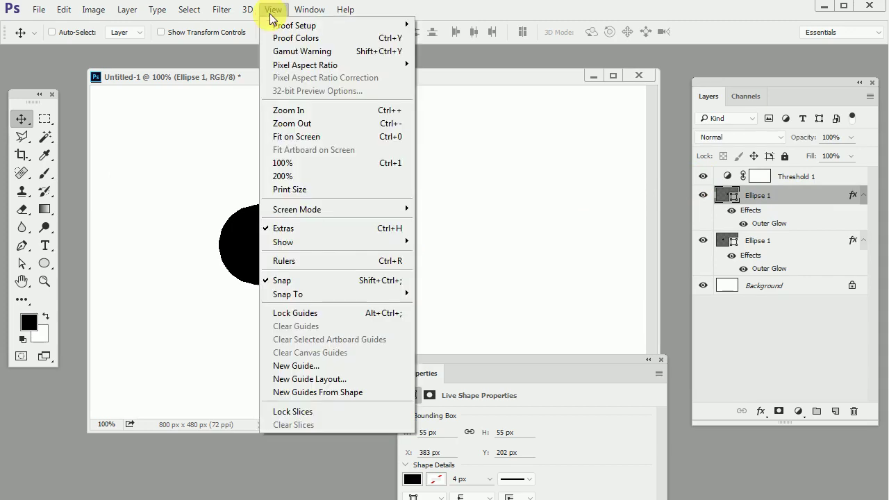
click(327, 227)
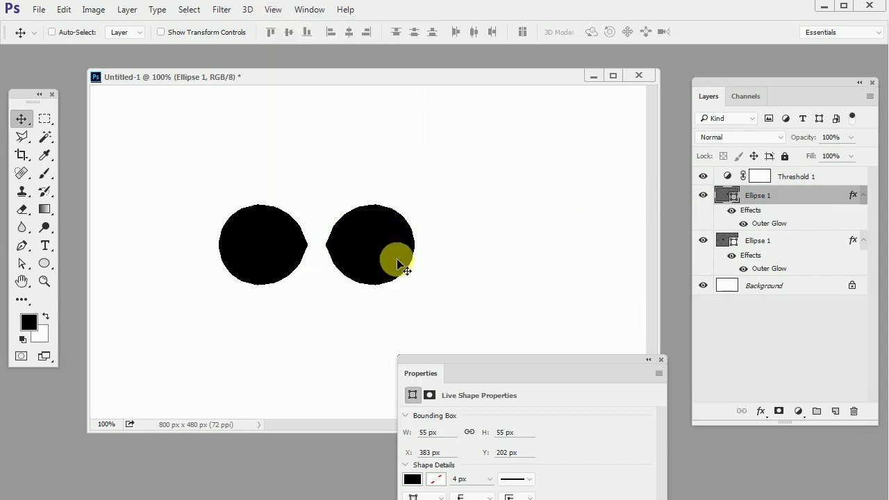
mouse_move(389, 253)
mouse_down()
mouse_move(312, 254)
mouse_move(390, 253)
mouse_move(320, 255)
mouse_move(377, 246)
mouse_move(373, 254)
mouse_up()
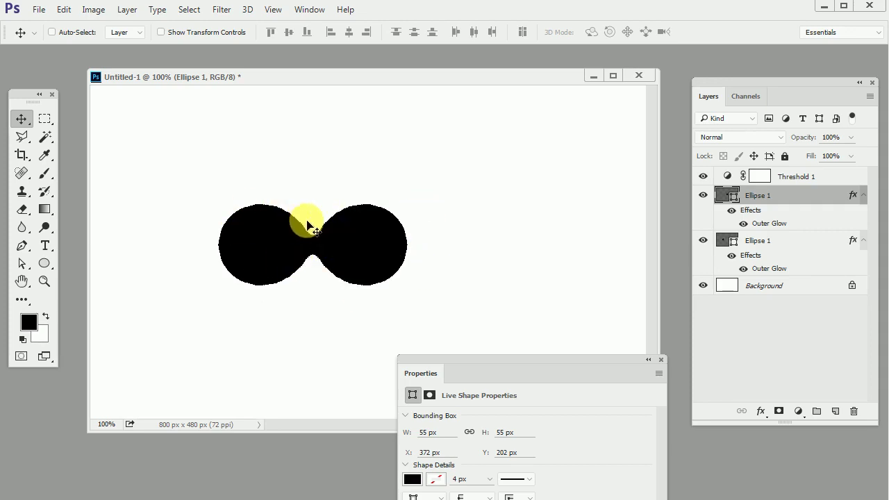
Hide Threshold 1 and add a Levels layer with input levels 89 and 92.
click(704, 177)
click(660, 359)
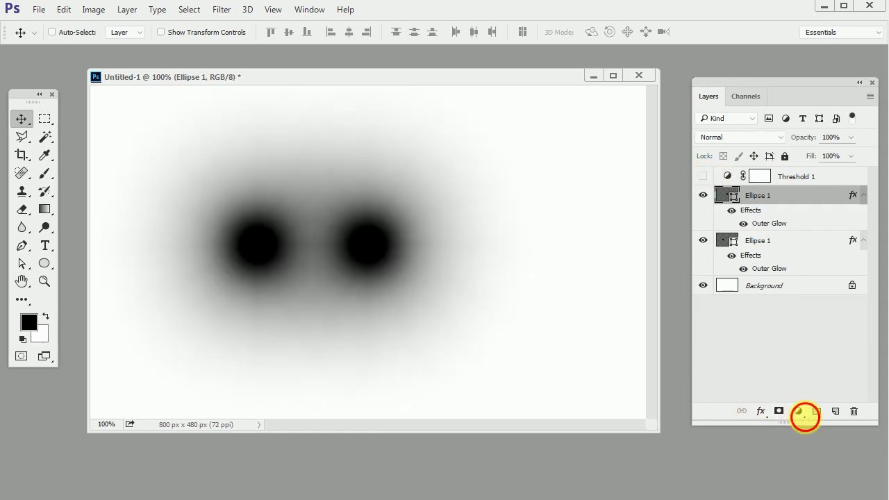
click(799, 411)
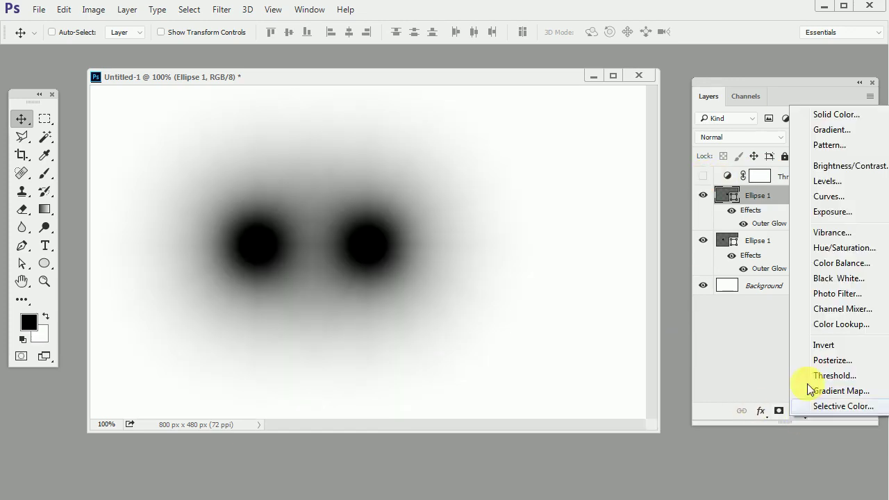
click(826, 182)
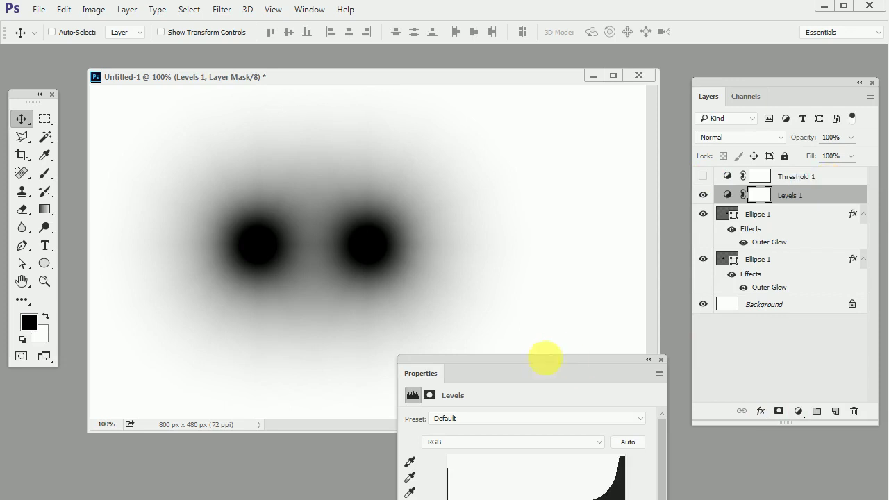
drag(458, 404, 520, 404)
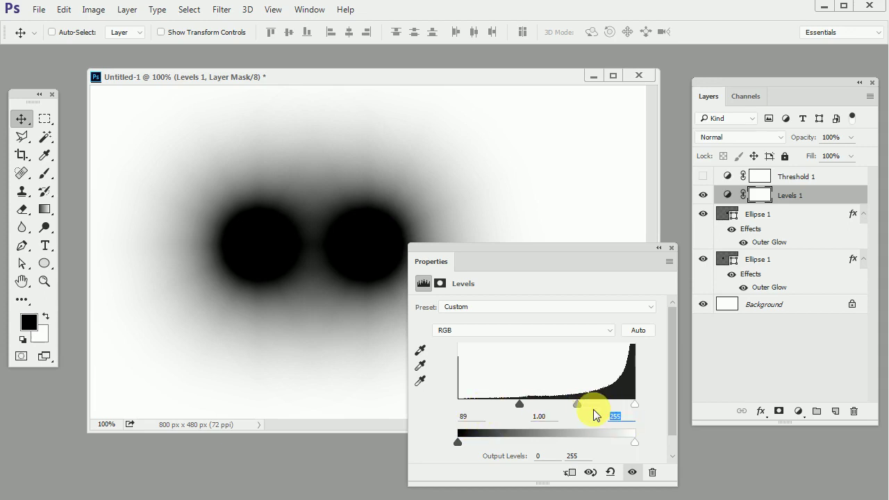
text(91)
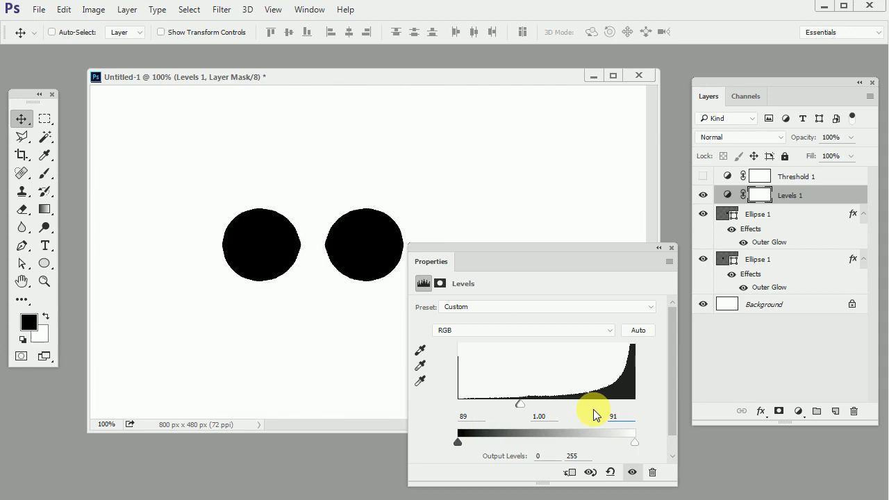
key(Up)
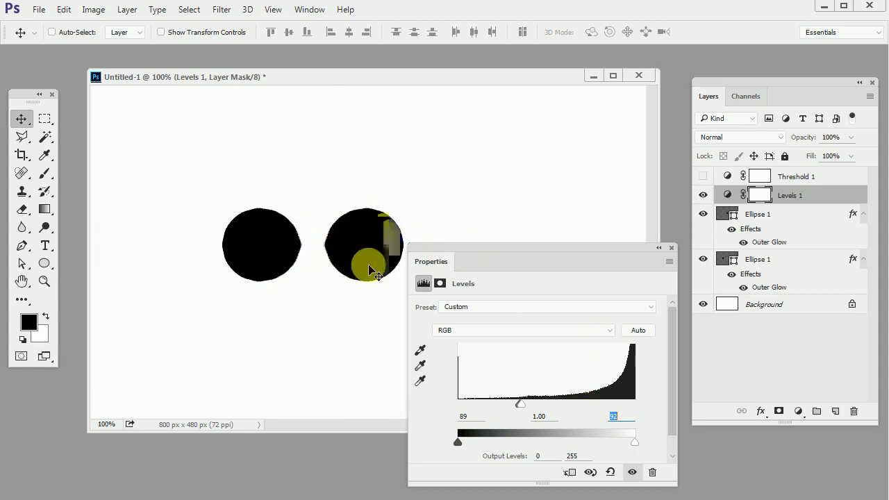
Move the upper Ellipse 1 copy left to X 353 px so both circles fuse, then close Properties.
click(759, 215)
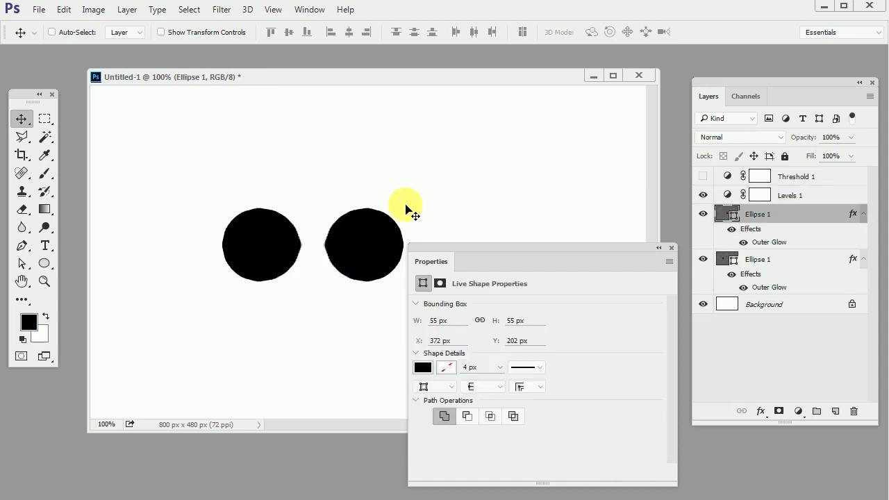
mouse_move(404, 207)
mouse_down()
mouse_move(393, 200)
mouse_move(392, 207)
mouse_up()
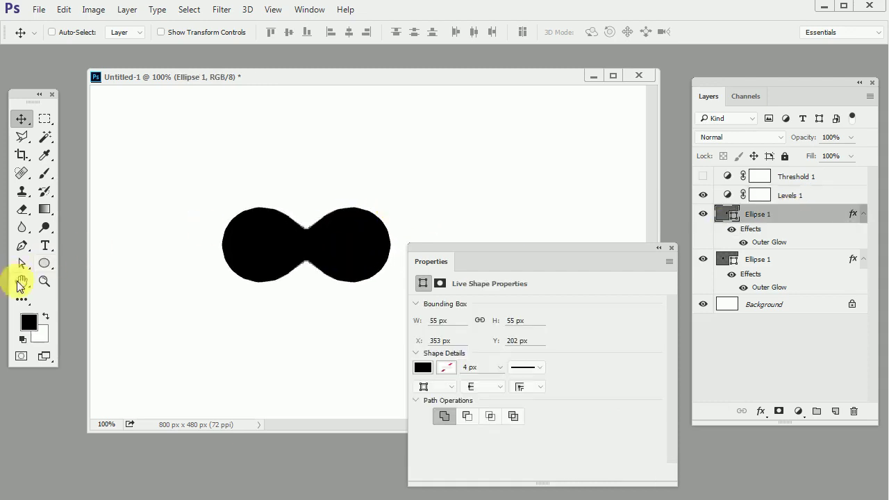
click(44, 281)
click(347, 243)
click(281, 220)
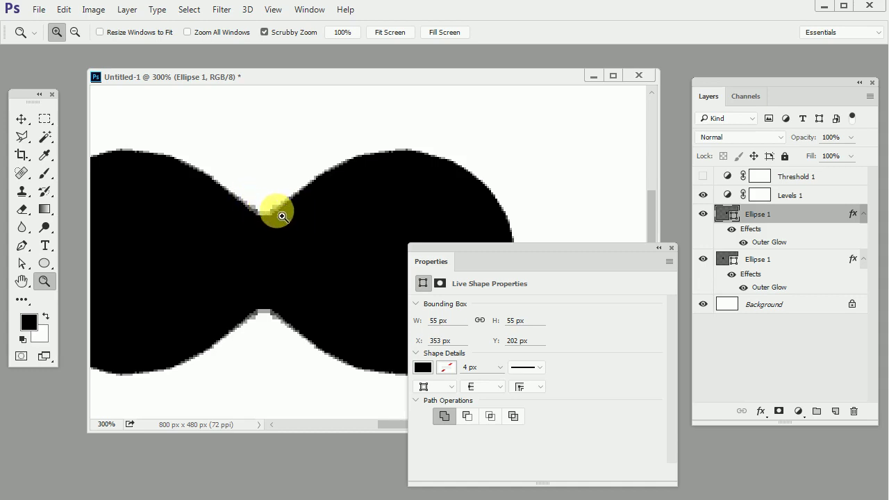
mouse_move(274, 209)
mouse_down()
mouse_move(282, 222)
mouse_move(264, 206)
mouse_move(271, 216)
mouse_up()
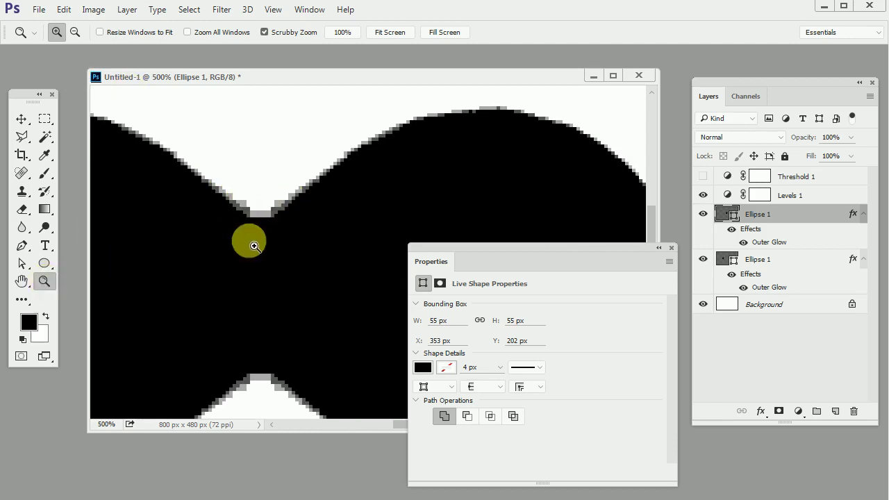
drag(273, 248, 432, 224)
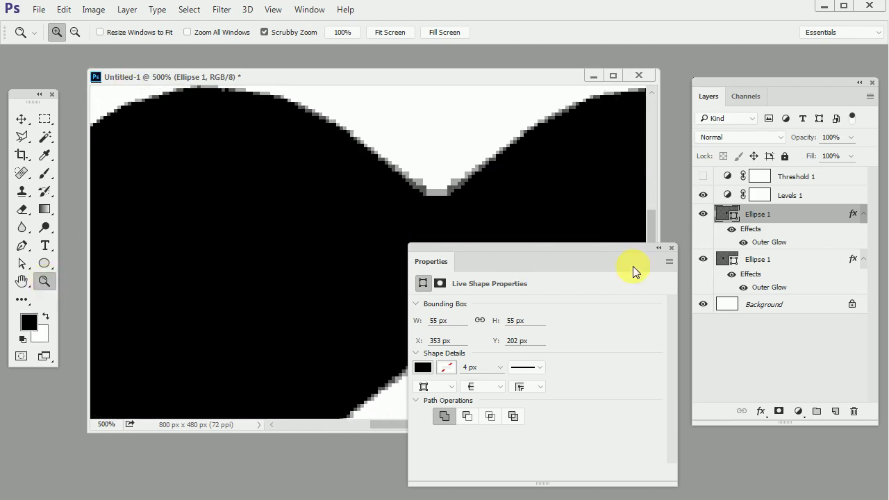
click(671, 247)
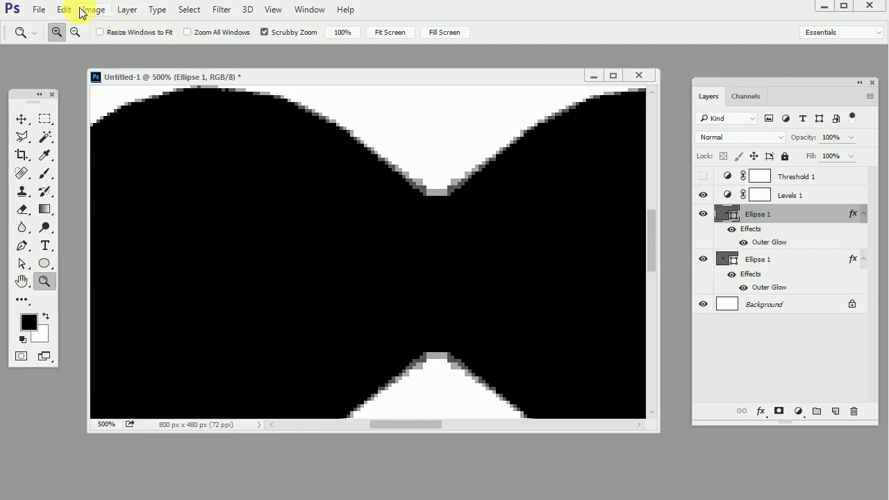
Convert the image to 16 Bits/Channel and return the view to 100% zoom.
click(82, 13)
mouse_move(104, 26)
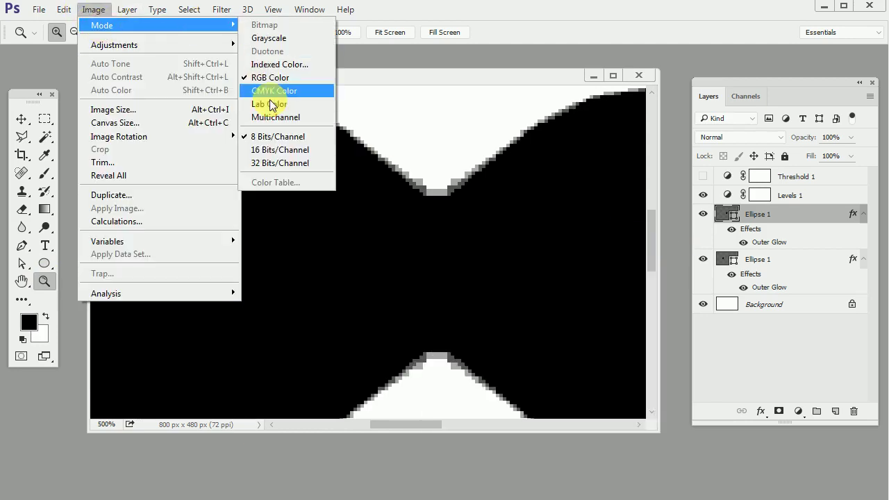
click(280, 150)
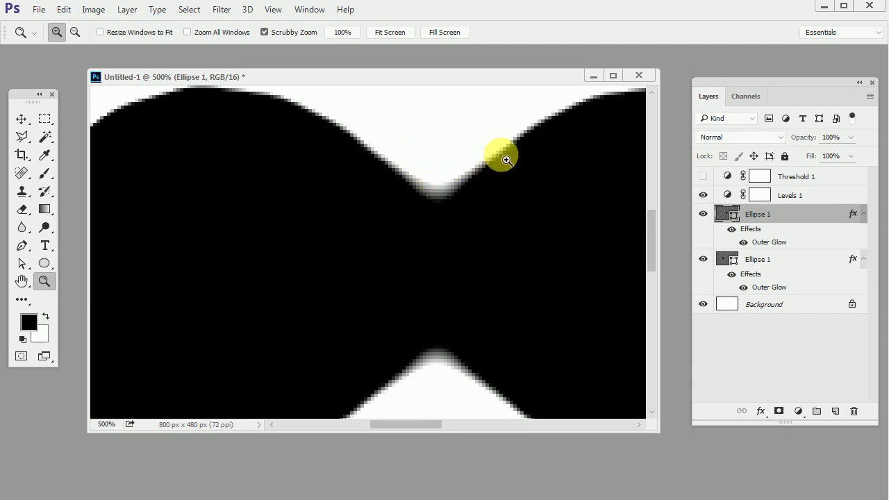
double_click(44, 281)
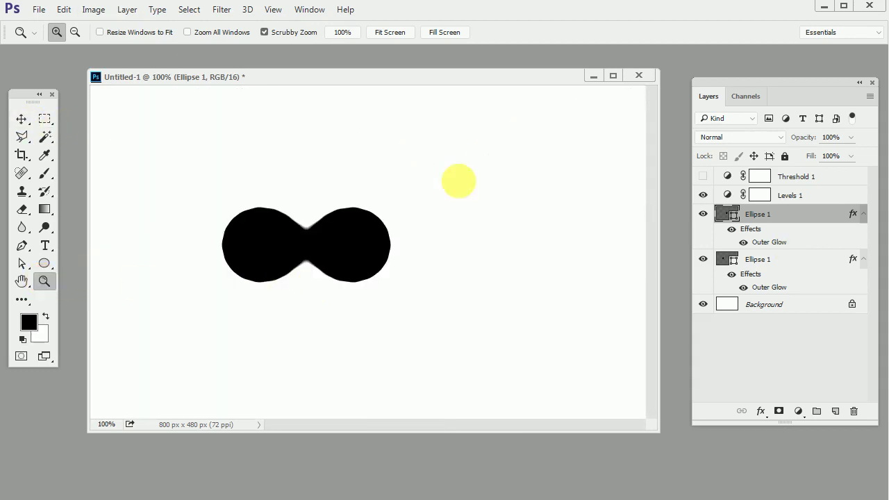
Alt-drag the ellipse to make two more copies and overlap them into a larger blob.
click(21, 119)
drag(375, 257, 418, 358)
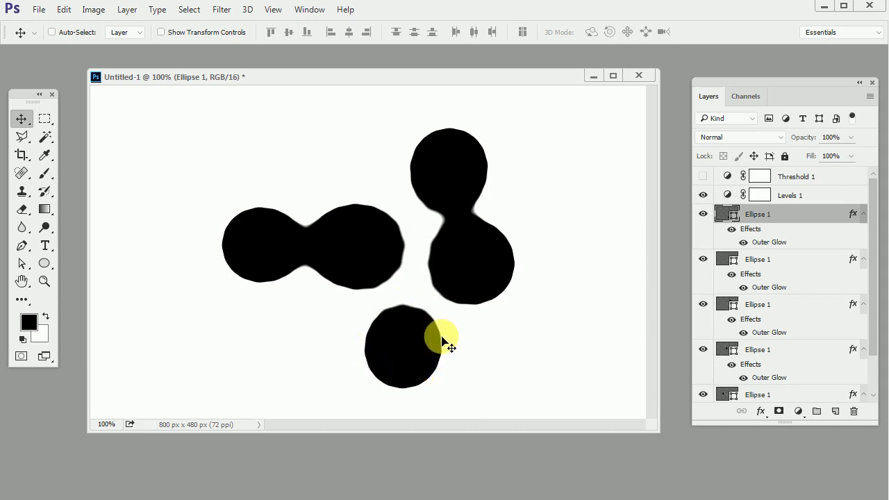
drag(412, 334, 396, 345)
Add a Gradient Map adjustment layer using the pastel cream-to-purple preset.
click(798, 412)
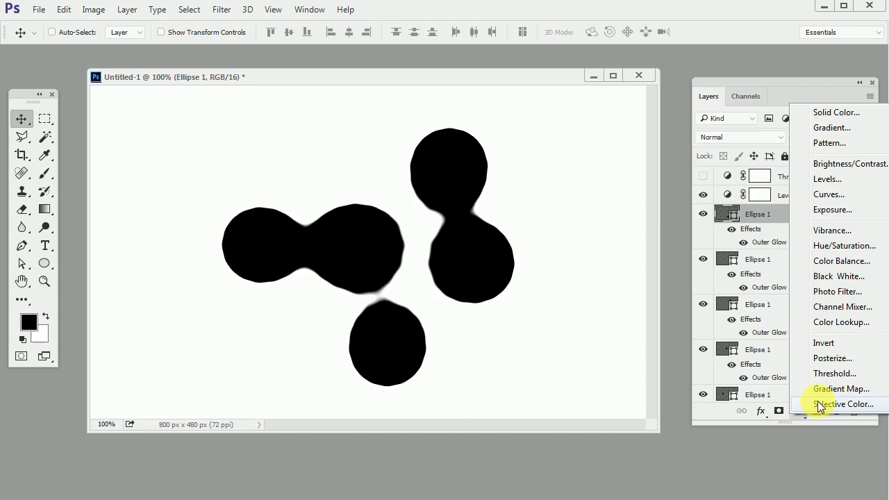
click(865, 390)
click(657, 314)
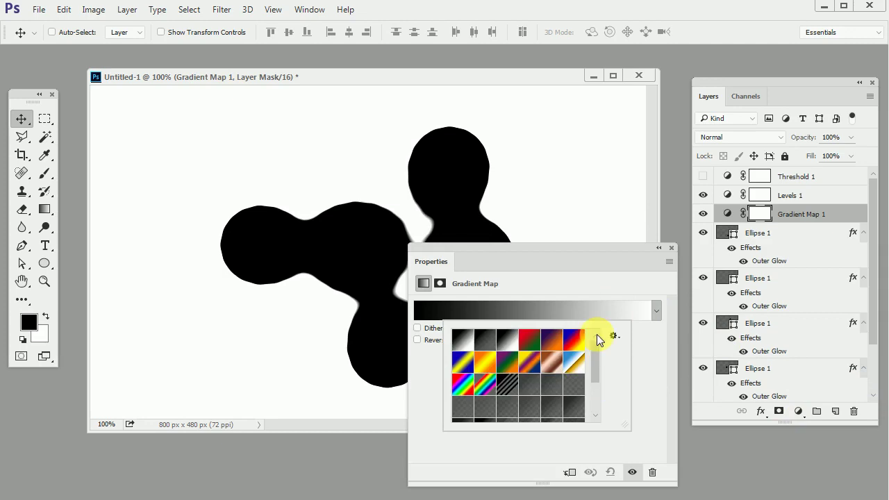
click(458, 383)
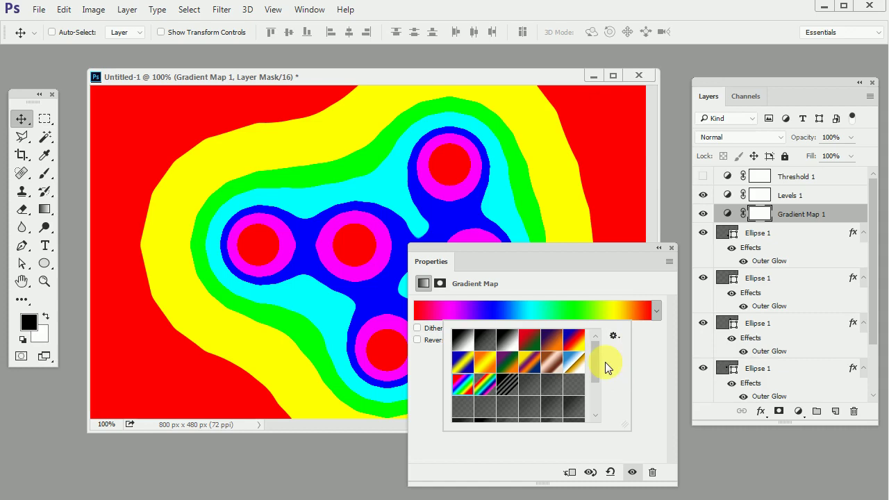
scroll(604, 361, down, 3)
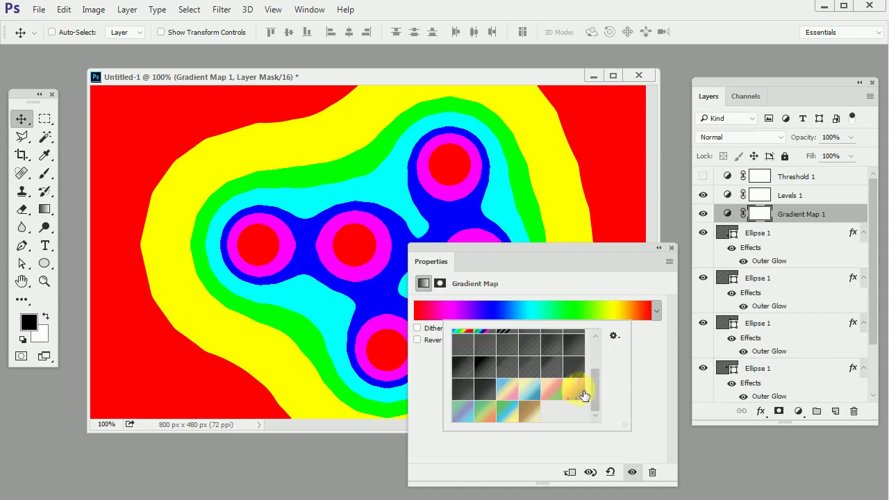
click(583, 395)
Stack Gradient Map 1 above Levels 1 and hide it to compare with the black shapes.
drag(562, 248, 557, 328)
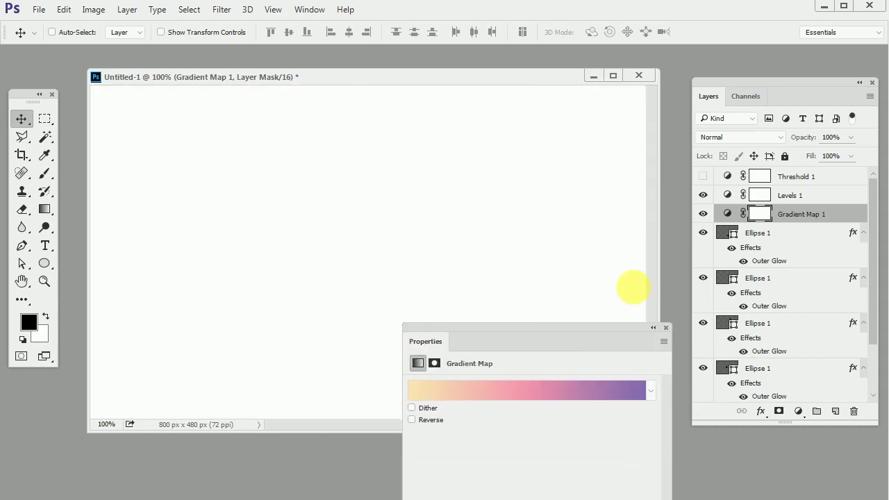
drag(764, 214, 799, 197)
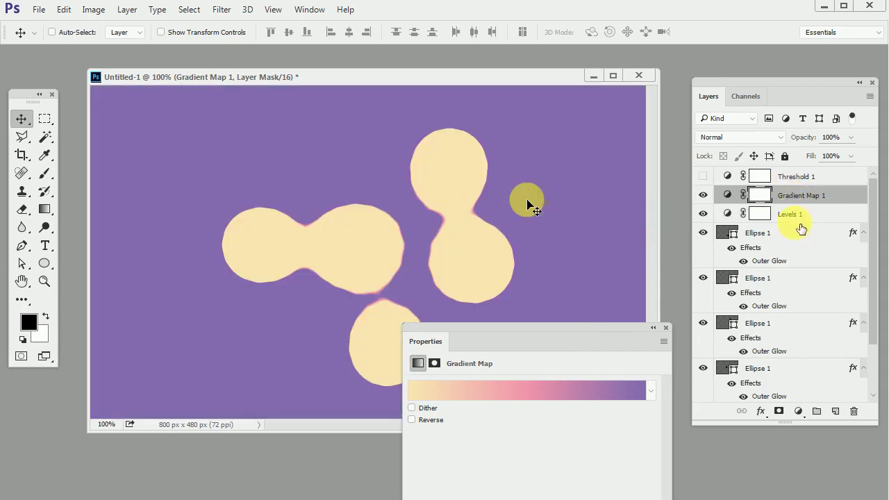
click(703, 195)
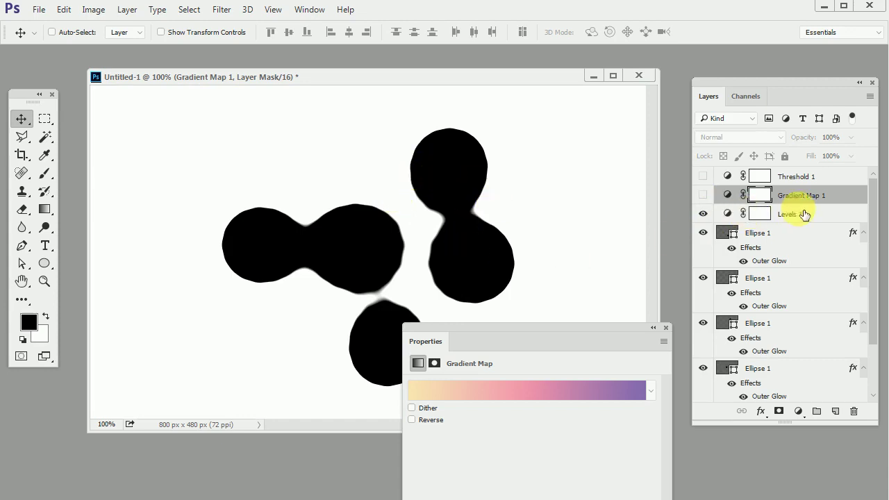
Show Gradient Map 1 again and set Levels 1 to 50% opacity.
click(760, 213)
click(703, 196)
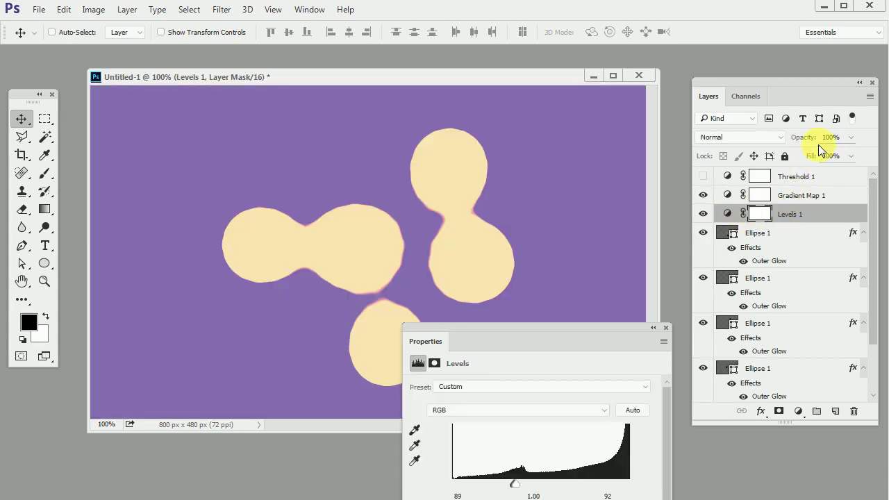
key(5)
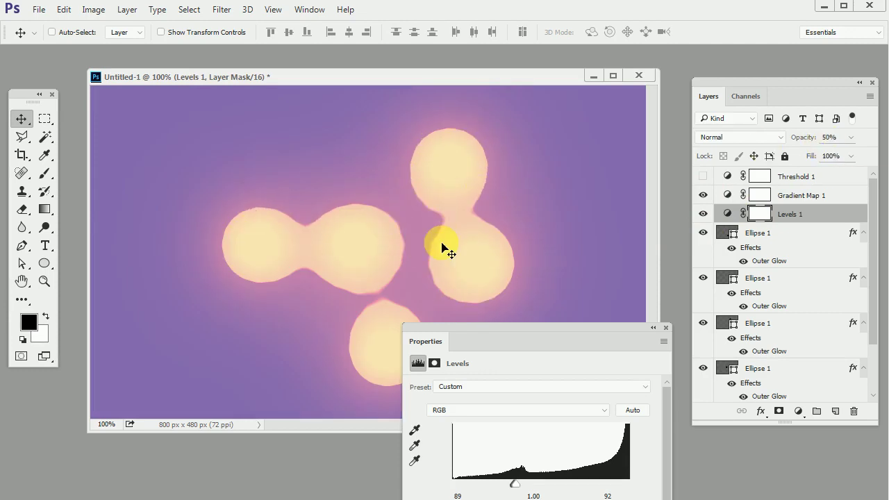
click(666, 328)
Reposition each of the four Ellipse layers' circles into two fused pairs and one lone circle.
click(776, 234)
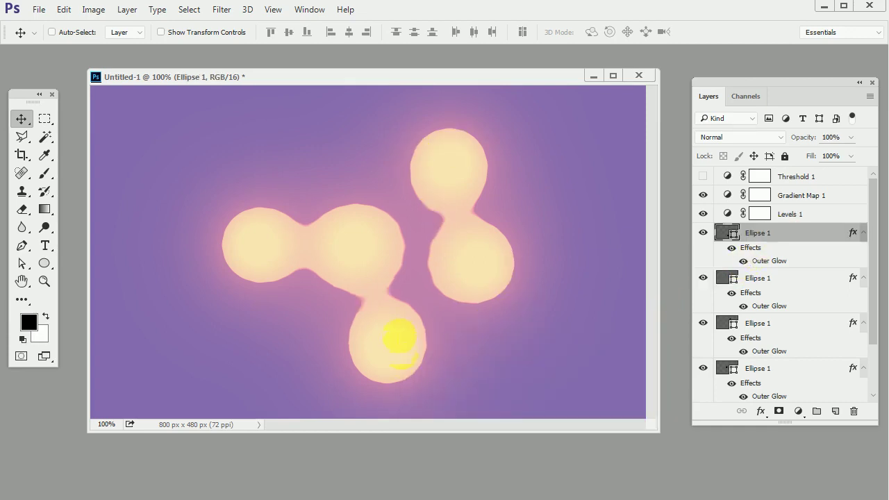
drag(399, 337, 287, 157)
click(764, 280)
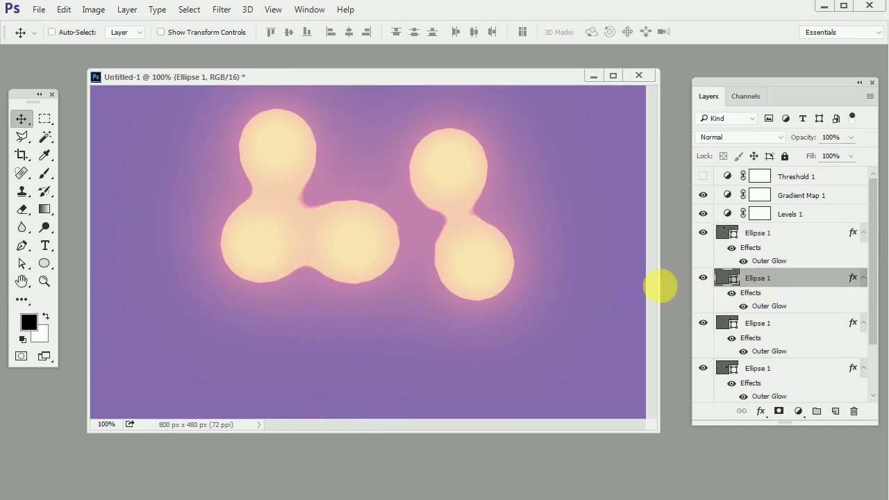
drag(440, 280, 452, 229)
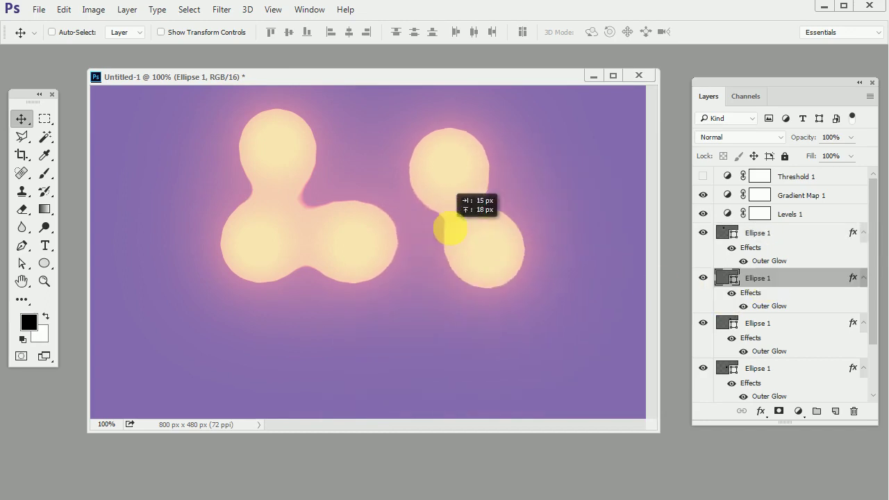
click(800, 323)
drag(382, 301, 319, 367)
drag(433, 308, 607, 332)
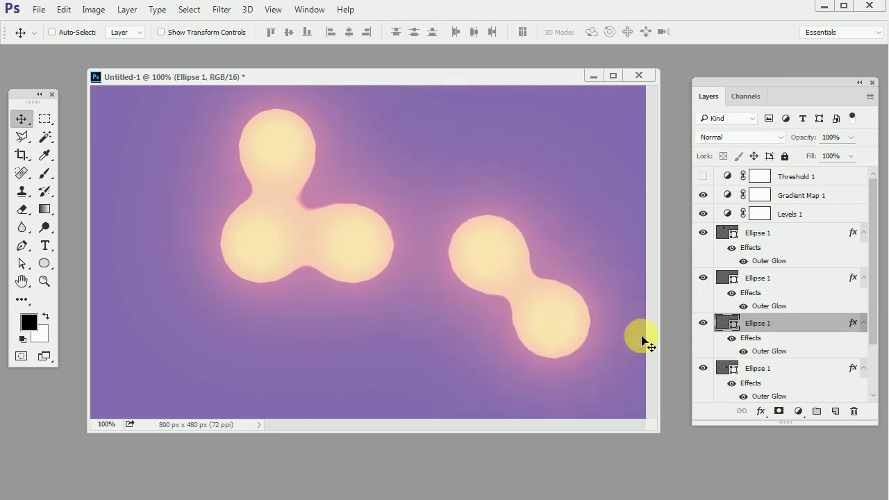
click(793, 372)
drag(329, 244, 361, 222)
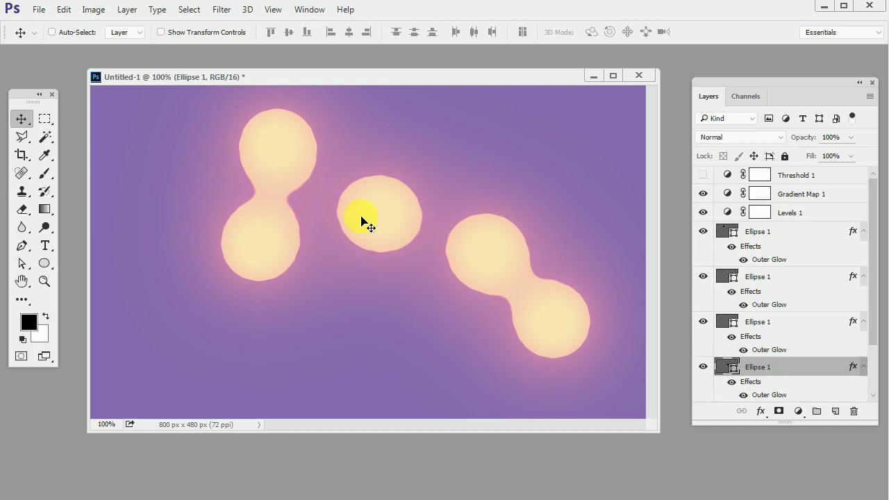